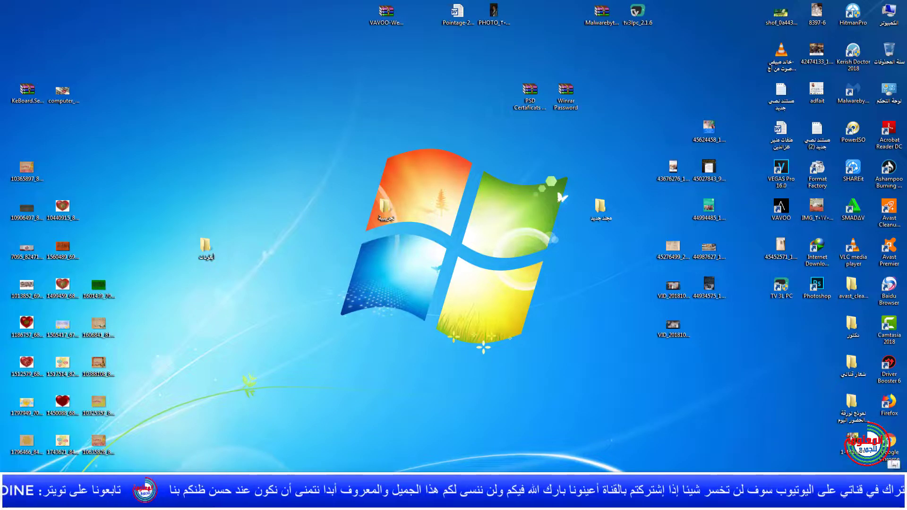
# Step: Look up the Camtasia 2018 and Camtasia Recorder 2018 entries in the TechSmith group of the installed programs
pyautogui.press('super')
pyautogui.click(896, 442)
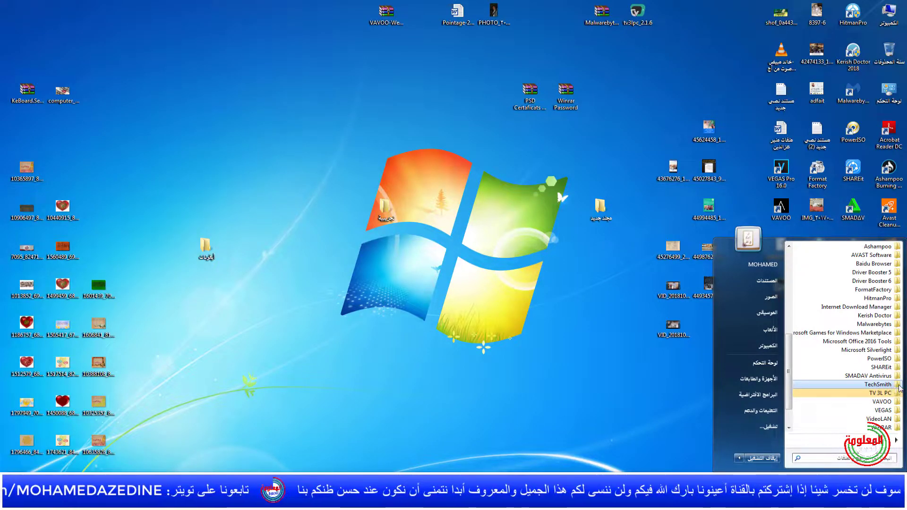
pyautogui.click(898, 385)
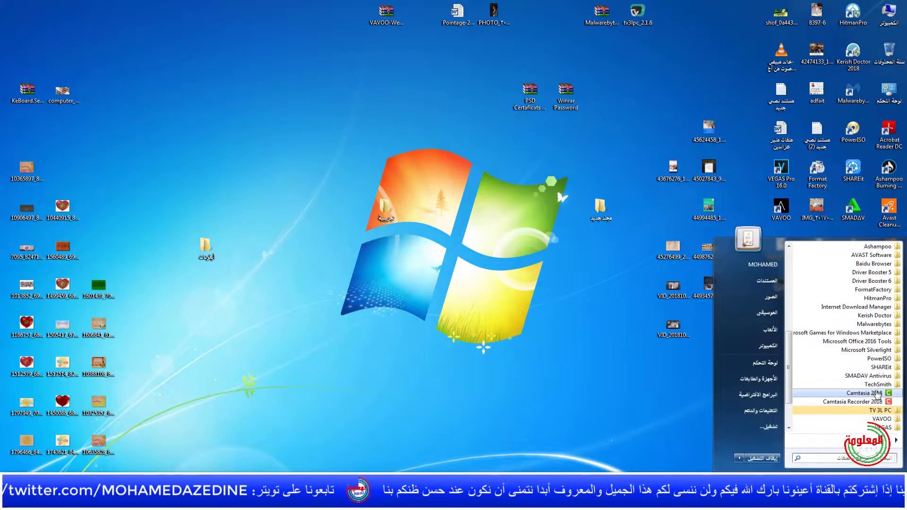
pyautogui.click(562, 363)
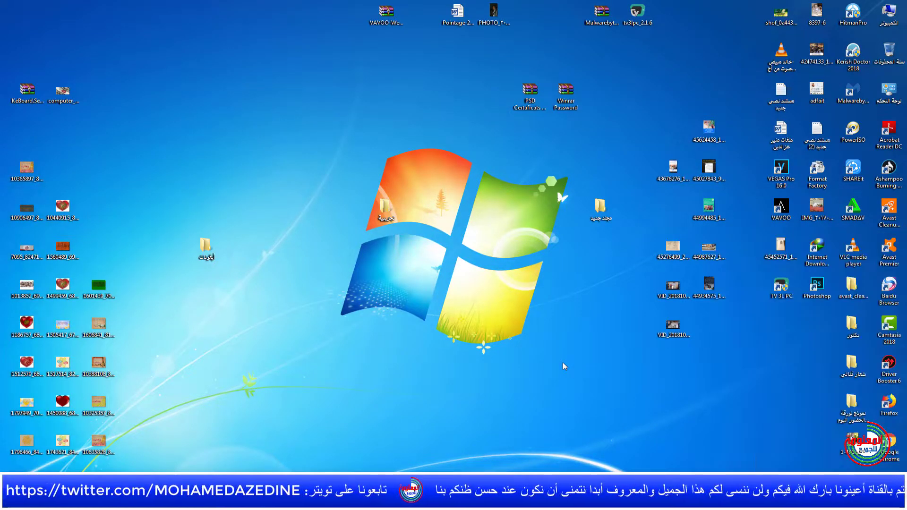
# Step: Browse to C:\Program Files\TechSmith\Camtasia 2018, select the CamtasiaStudio application file, and minimise the folder window
pyautogui.doubleClick(889, 12)
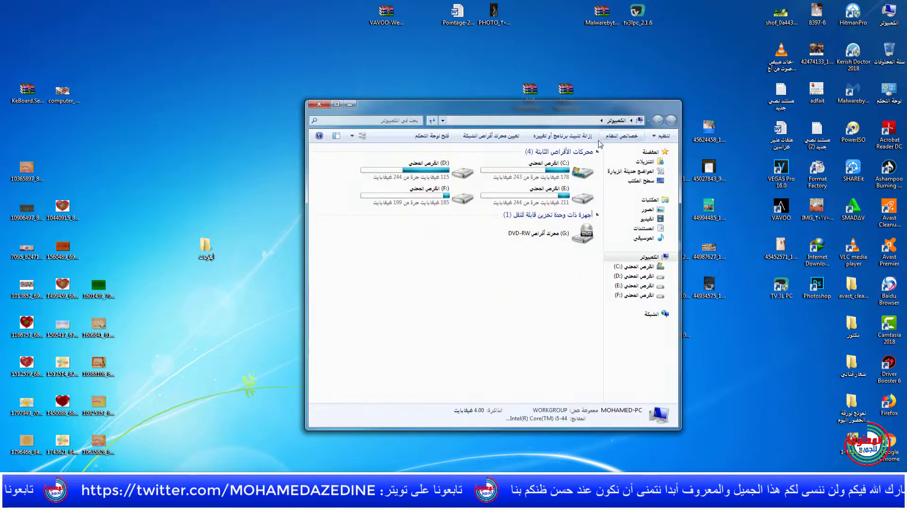
pyautogui.click(549, 172)
pyautogui.doubleClick(548, 172)
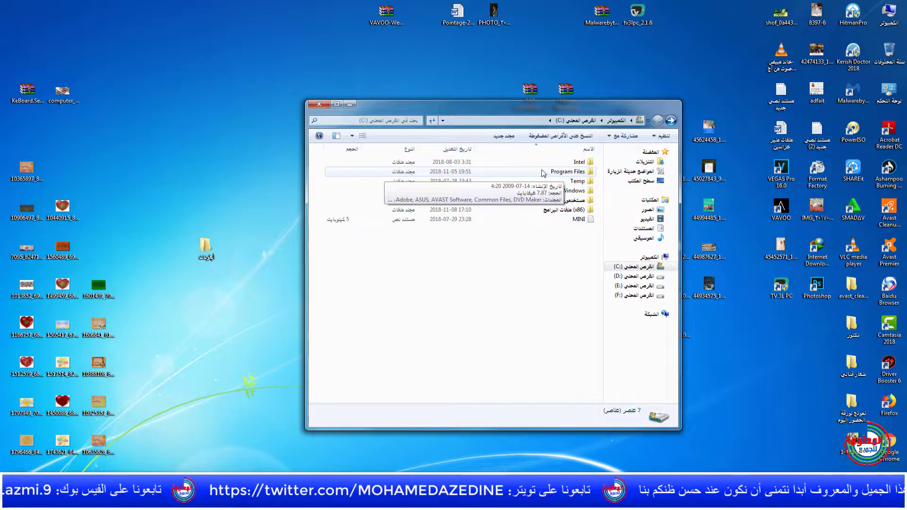
pyautogui.doubleClick(550, 172)
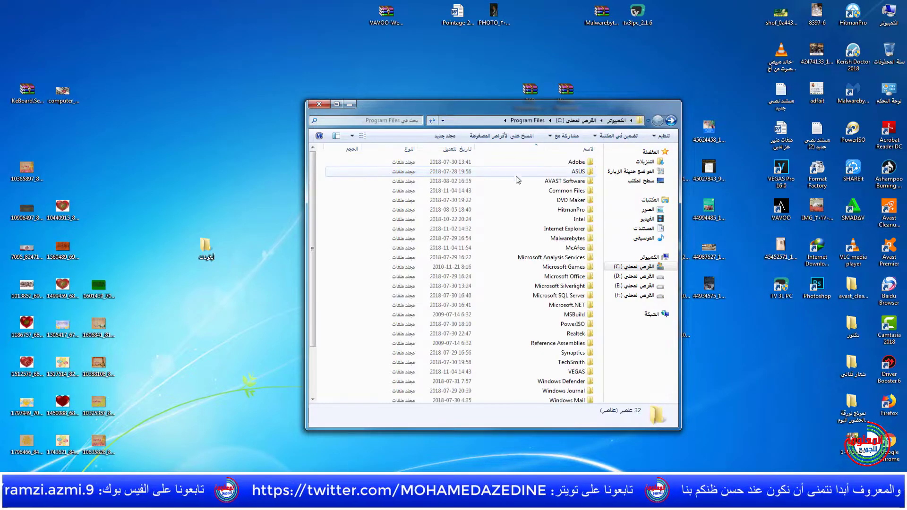
pyautogui.click(591, 364)
pyautogui.doubleClick(591, 365)
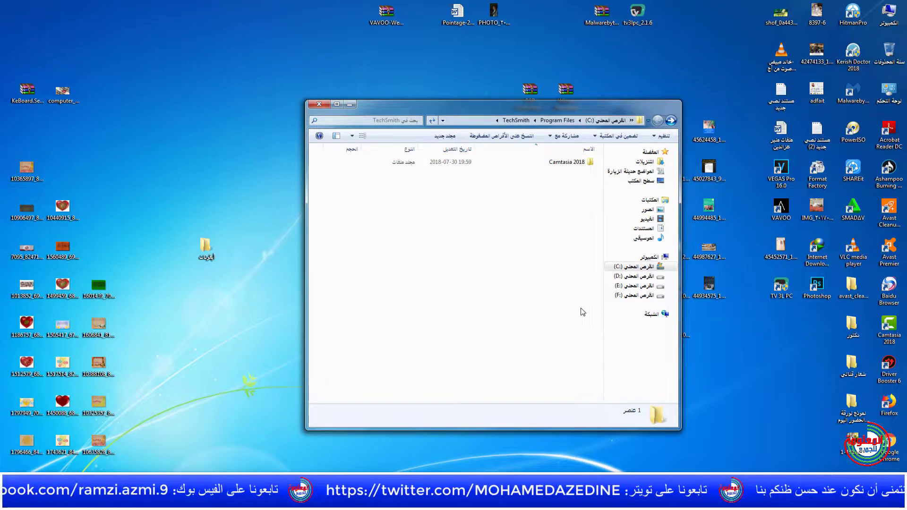
pyautogui.doubleClick(587, 162)
pyautogui.scroll(-1, 530, 225)
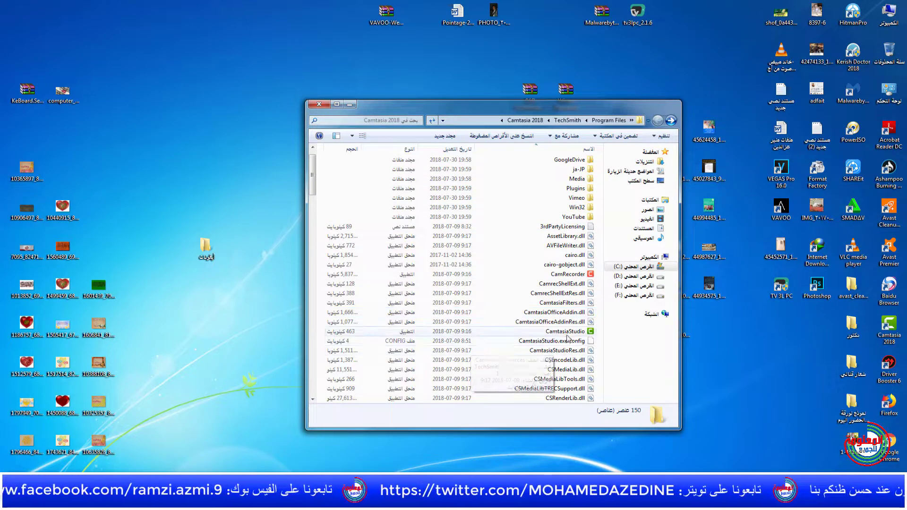
pyautogui.click(566, 333)
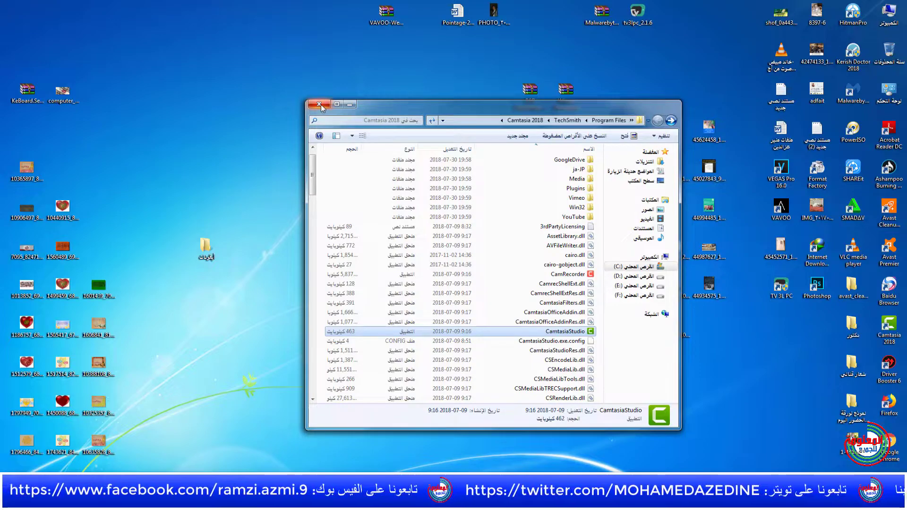
pyautogui.click(350, 105)
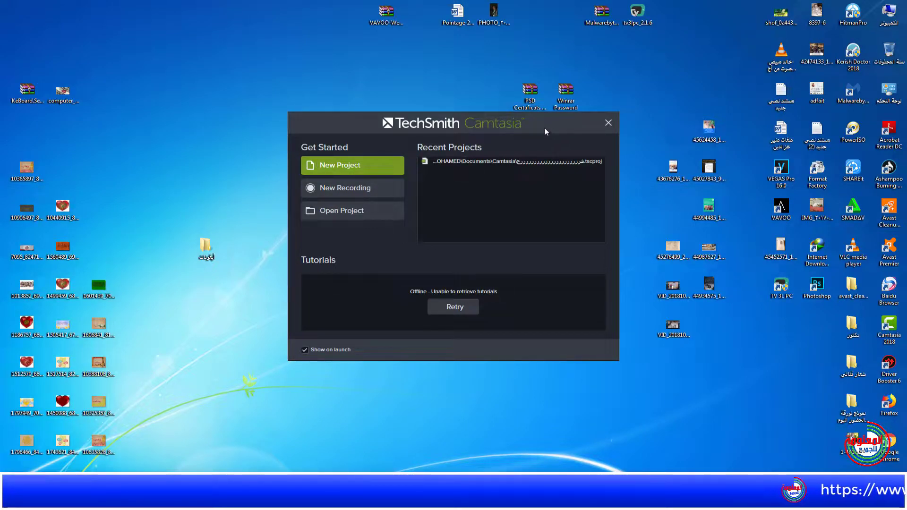
# Step: Create a new project from the Camtasia welcome window
pyautogui.moveTo(548, 127); pyautogui.dragTo(510, 125)
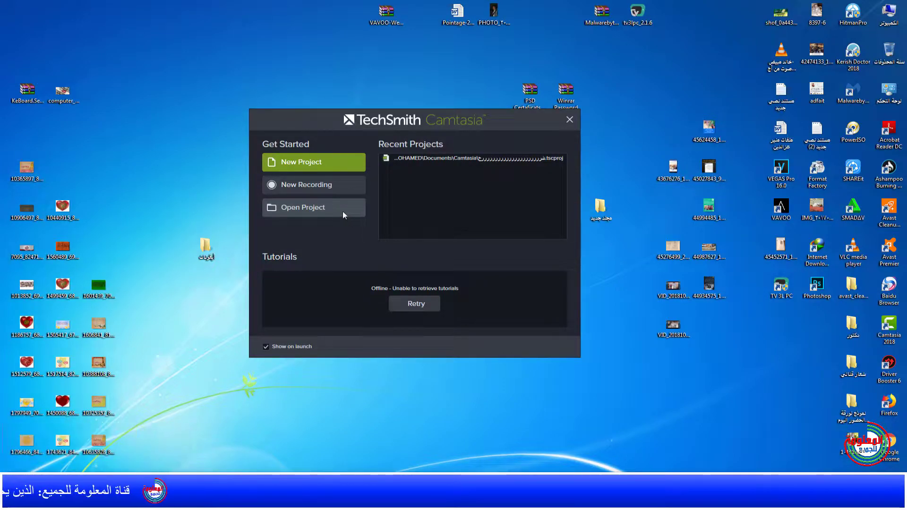
pyautogui.click(309, 163)
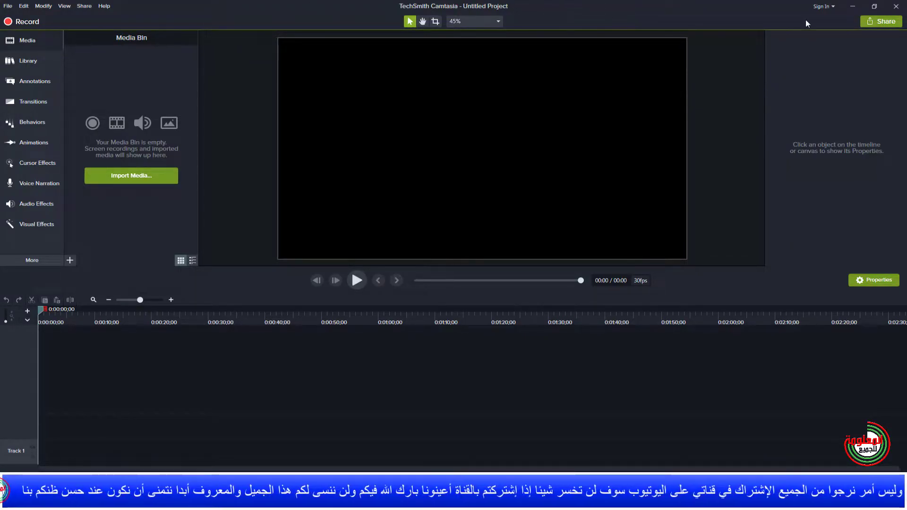
pyautogui.click(852, 7)
pyautogui.click(782, 169)
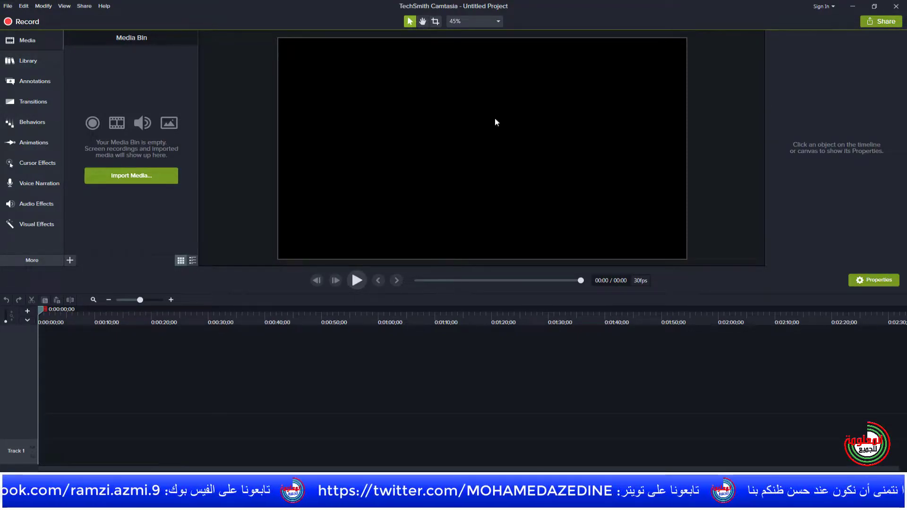
# Step: Look through the Library, Annotations and Transitions tools and the commands for file, editing, view and help
pyautogui.click(29, 61)
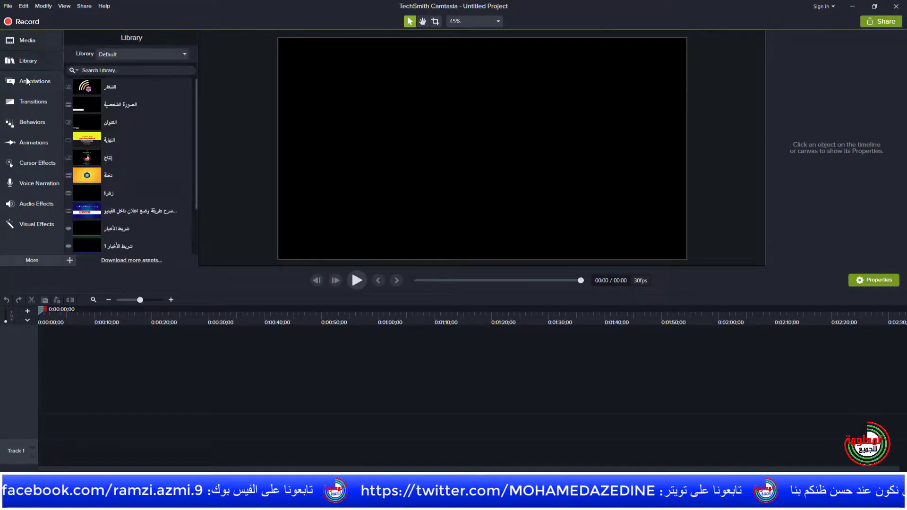
pyautogui.click(25, 100)
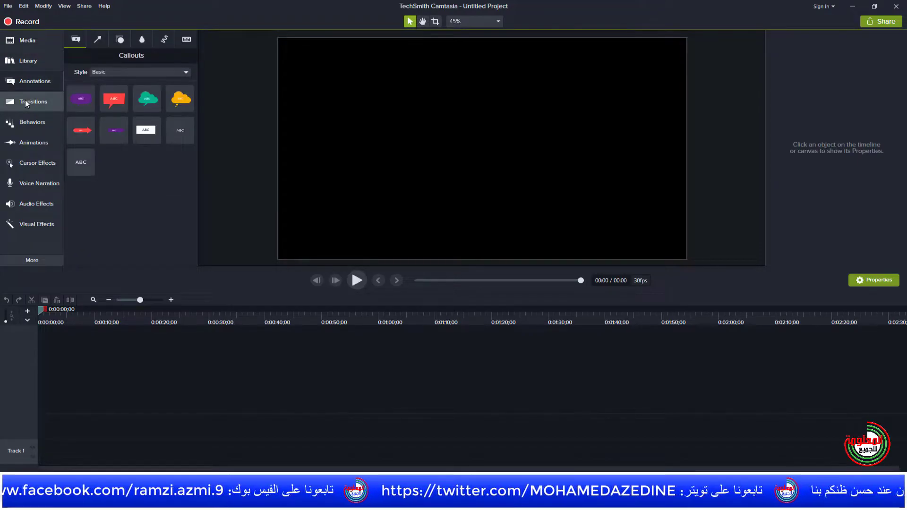
pyautogui.click(8, 7)
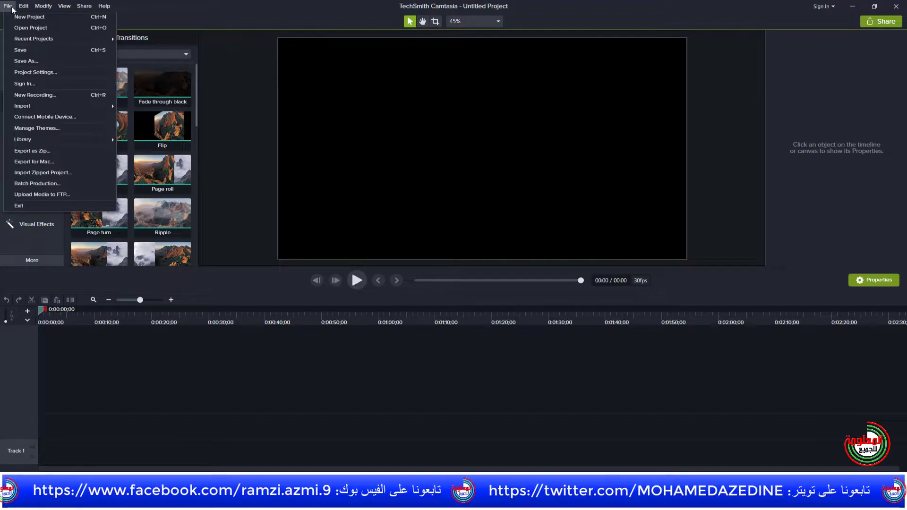
pyautogui.moveTo(44, 8)
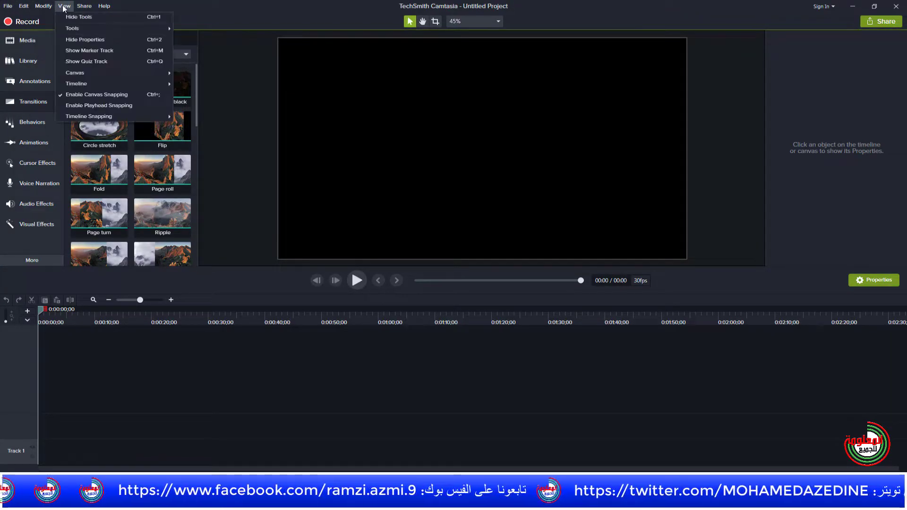
pyautogui.moveTo(106, 7)
pyautogui.click(272, 4)
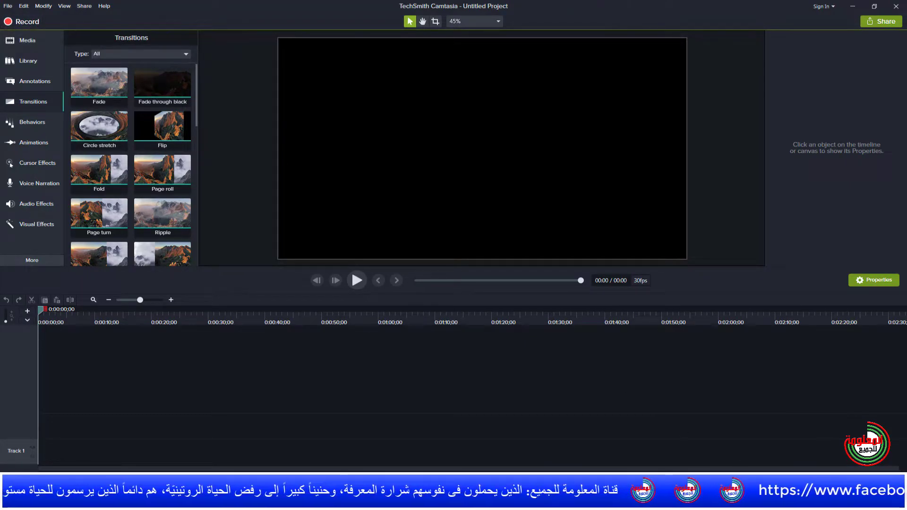
# Step: Find Camtasia Recorder 2018 among the installed TechSmith programs
pyautogui.press('super')
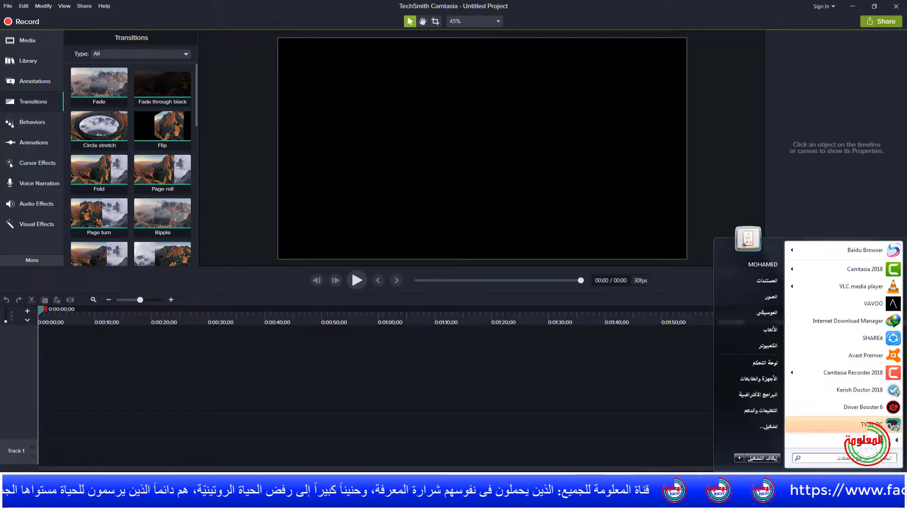
pyautogui.click(900, 441)
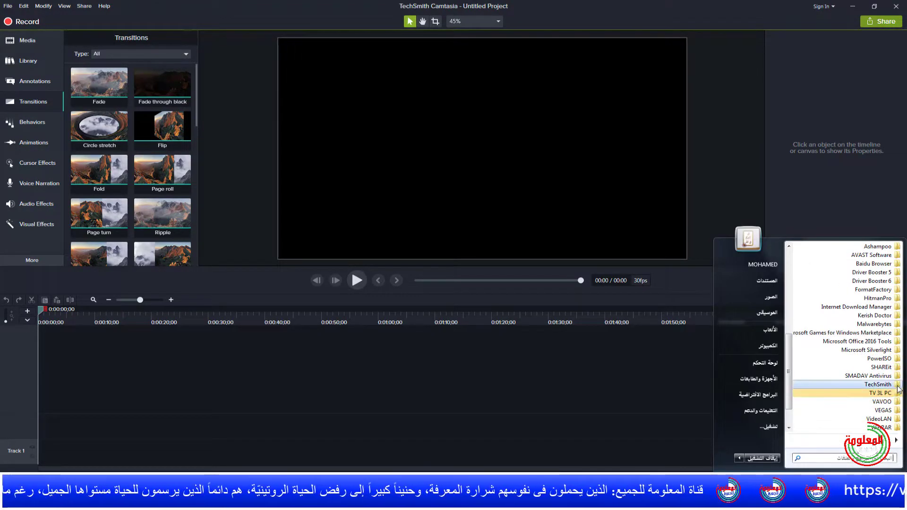
pyautogui.click(637, 438)
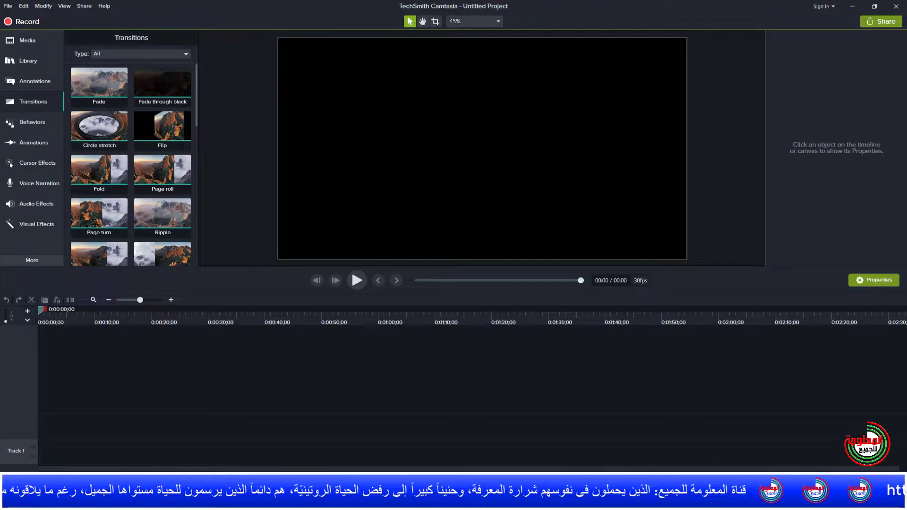
pyautogui.press('super')
pyautogui.click(897, 440)
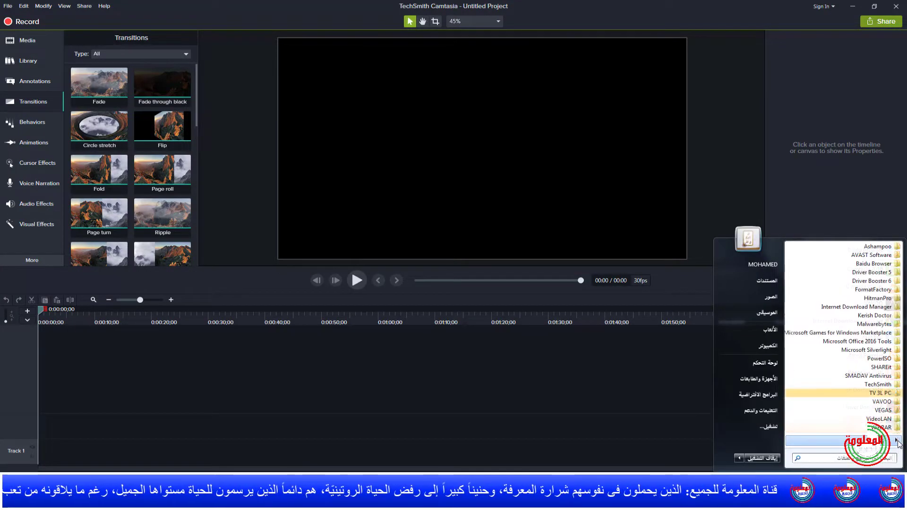
pyautogui.click(899, 387)
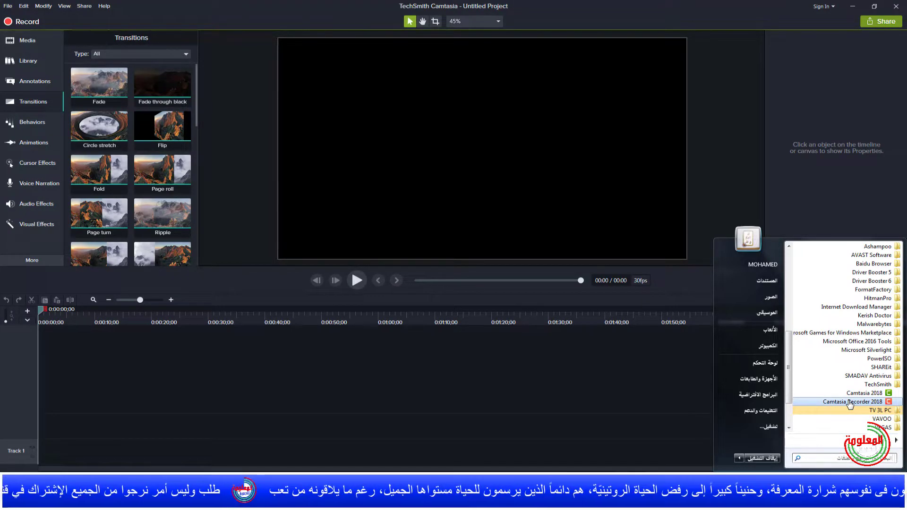
pyautogui.click(660, 394)
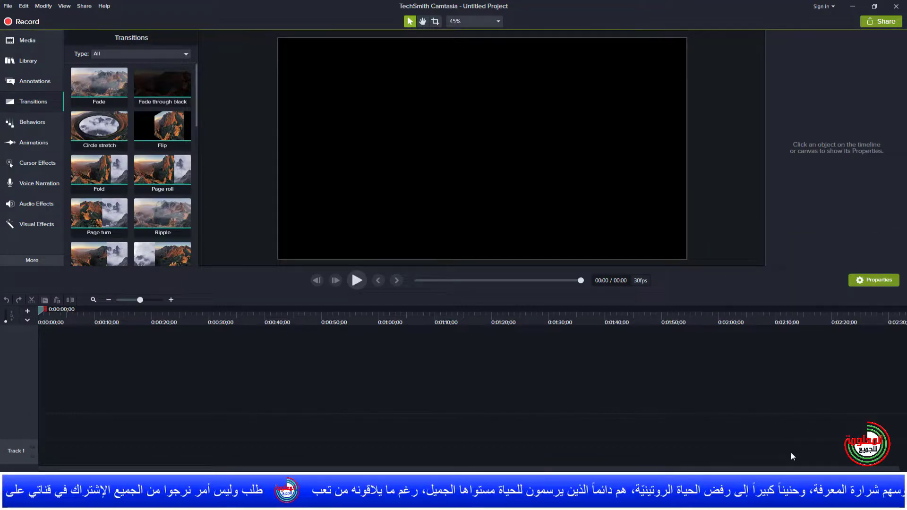
# Step: Switch to the Camtasia 2018 folder window, retrace the path from Computer through C:\Program Files\TechSmith\Camtasia 2018, and close the window
pyautogui.moveTo(633, 501)
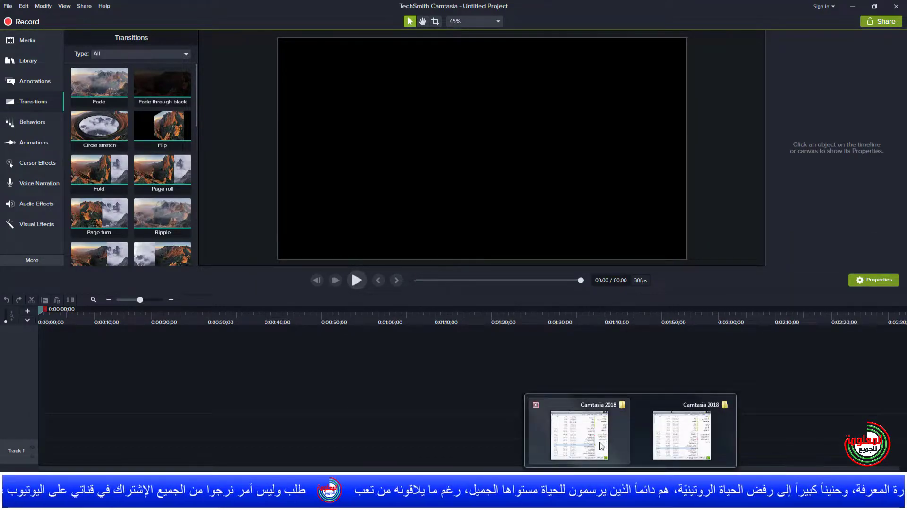
pyautogui.click(589, 427)
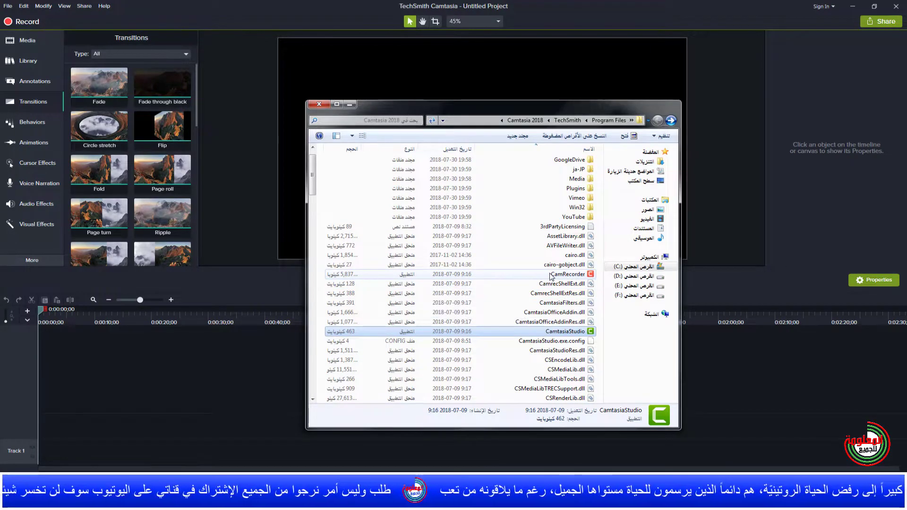
pyautogui.click(672, 121)
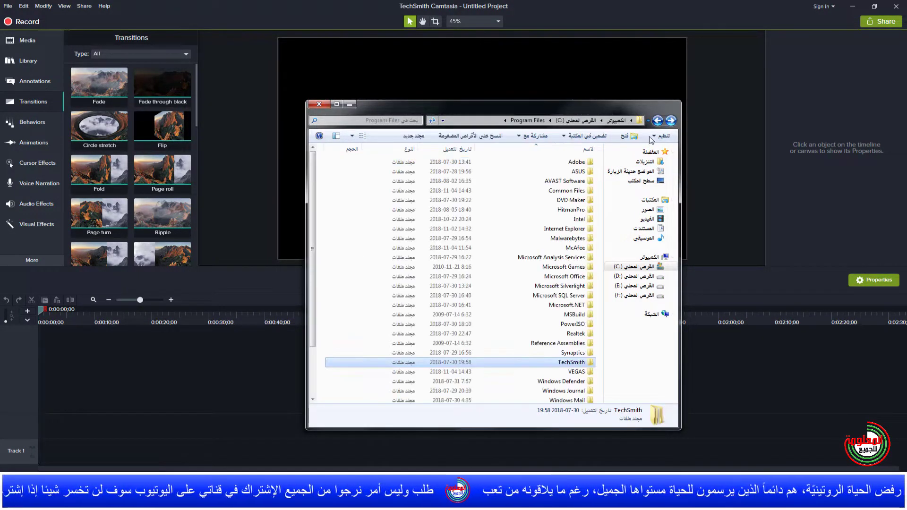
pyautogui.click(671, 120)
pyautogui.click(672, 121)
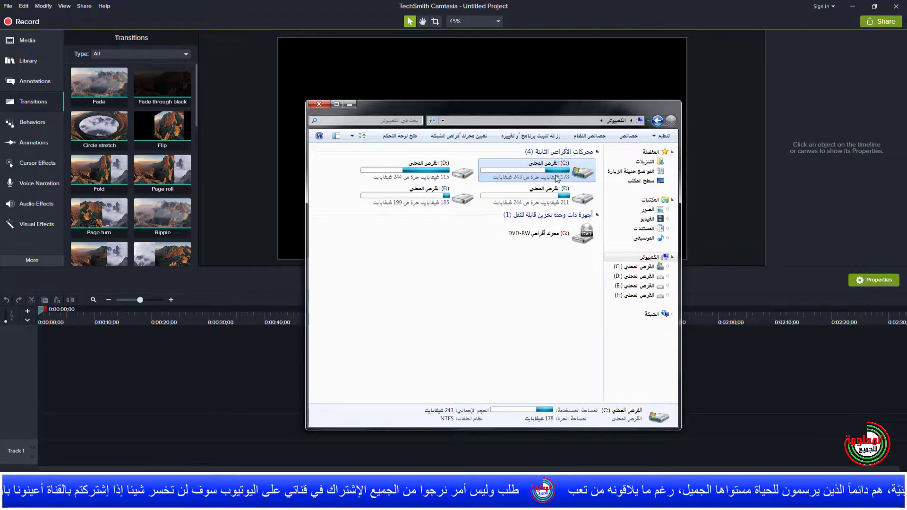
pyautogui.doubleClick(547, 171)
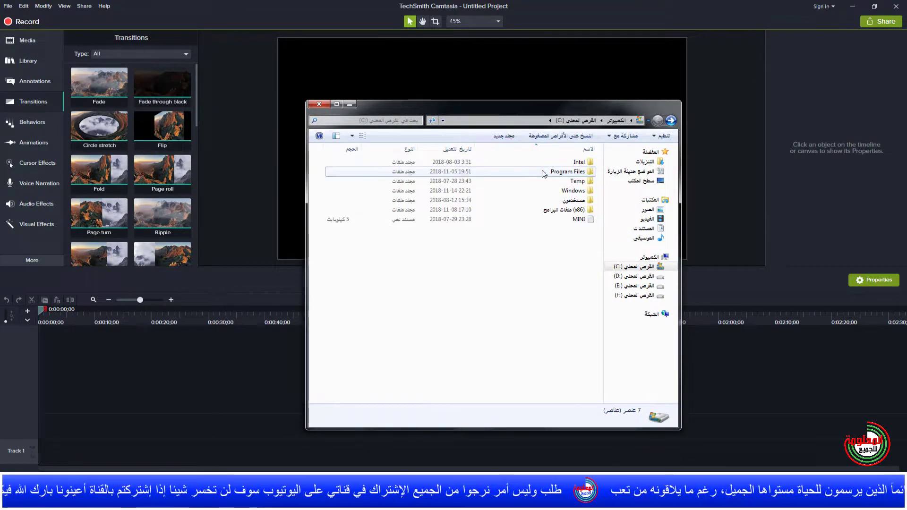
pyautogui.doubleClick(546, 173)
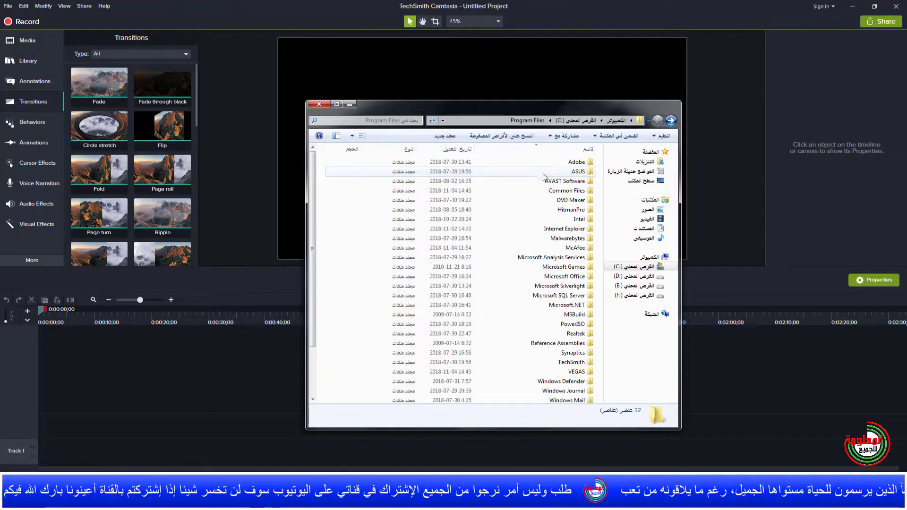
pyautogui.doubleClick(588, 364)
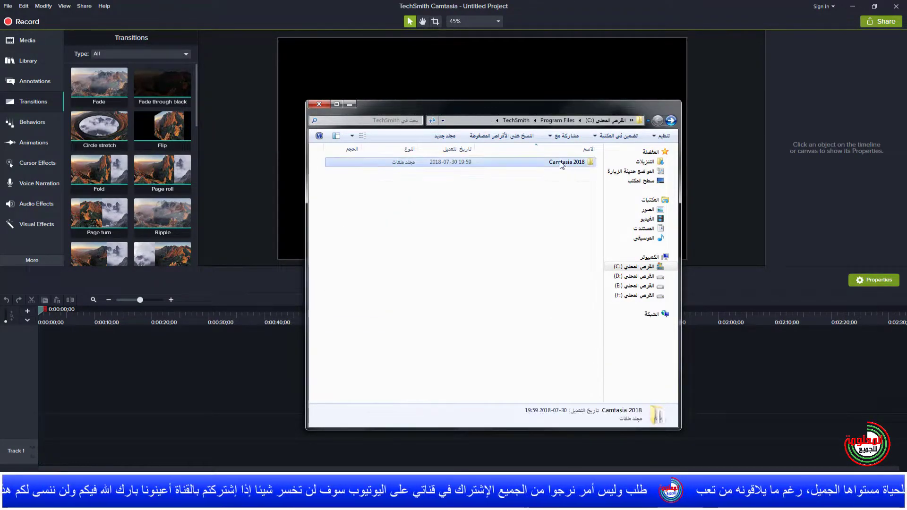
pyautogui.doubleClick(576, 162)
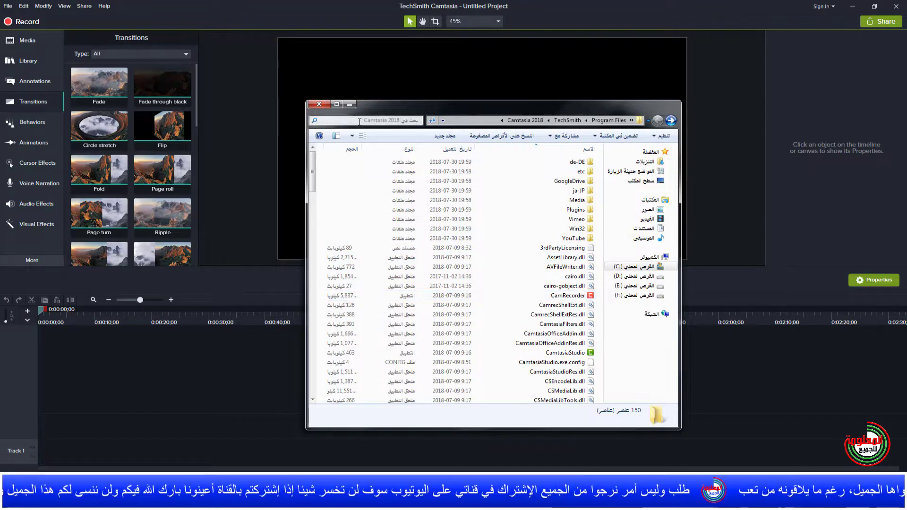
pyautogui.click(321, 106)
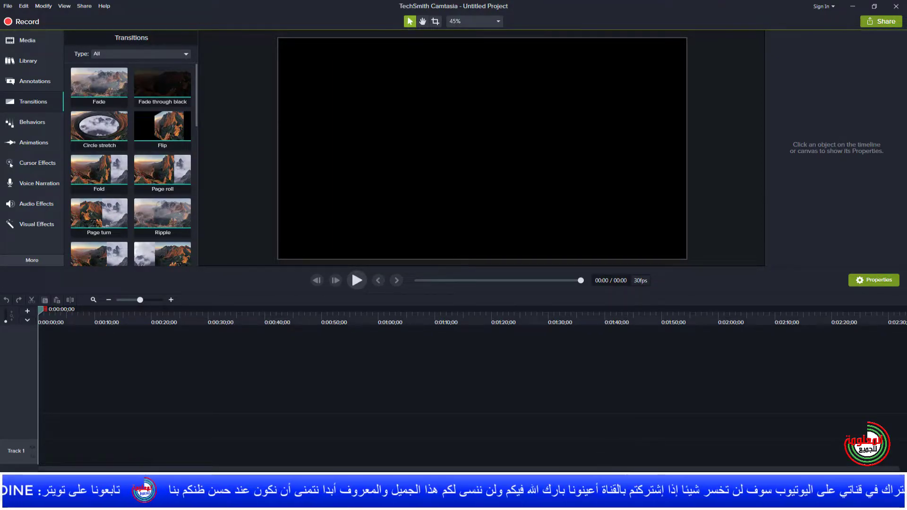
# Step: Toggle pause on the running screen recording and minimise the Camtasia Recorder controls
pyautogui.press('F9')
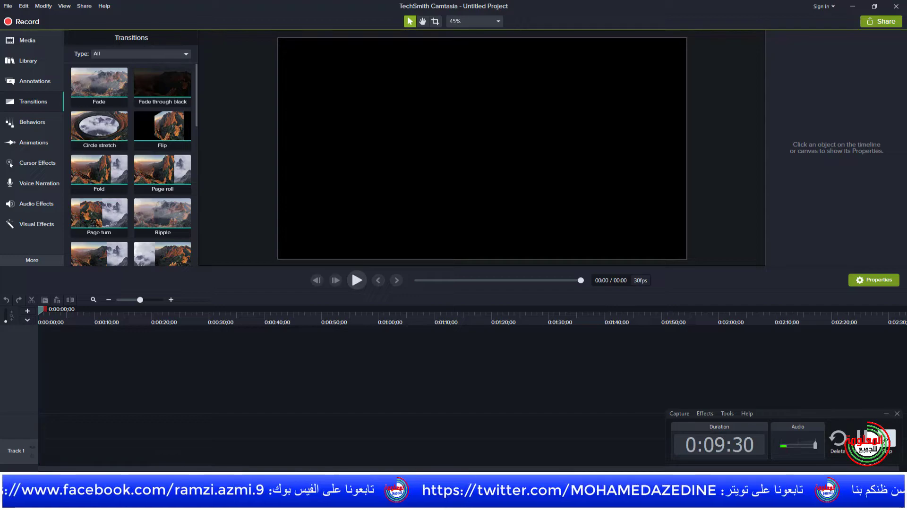
pyautogui.click(887, 414)
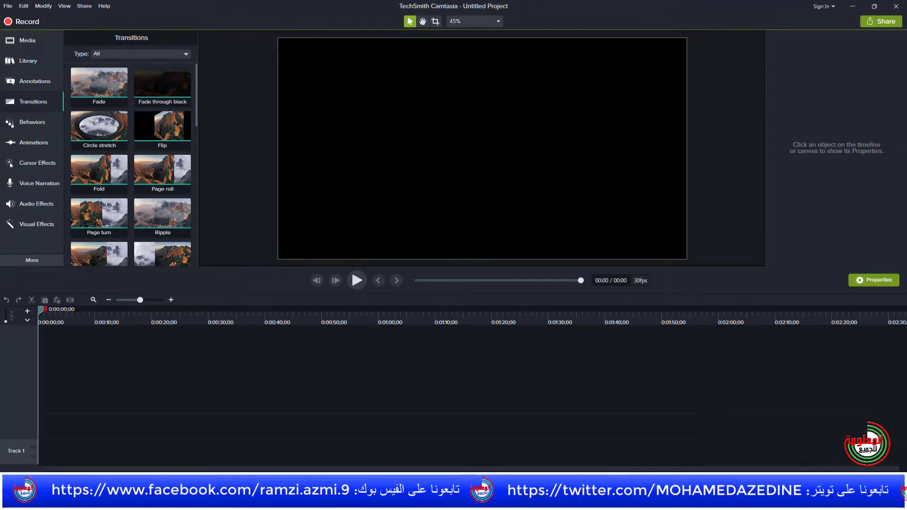
pyautogui.click(617, 494)
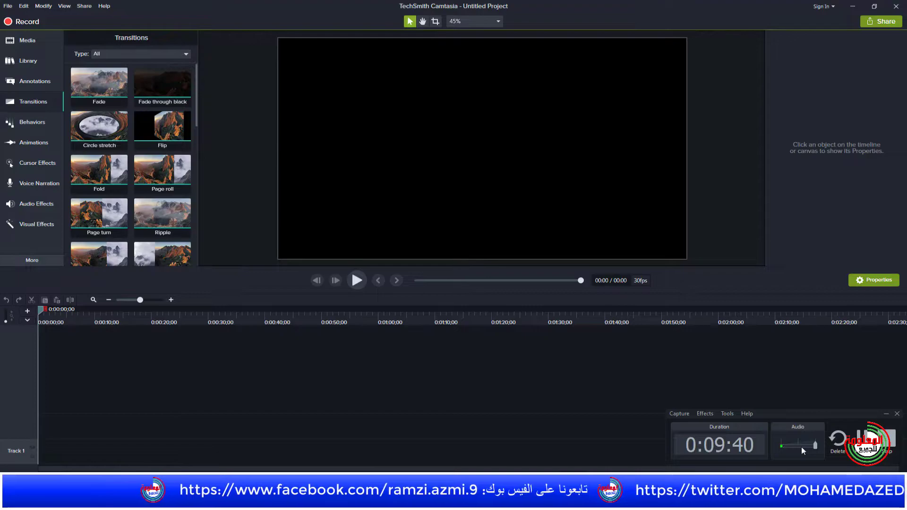
pyautogui.click(886, 414)
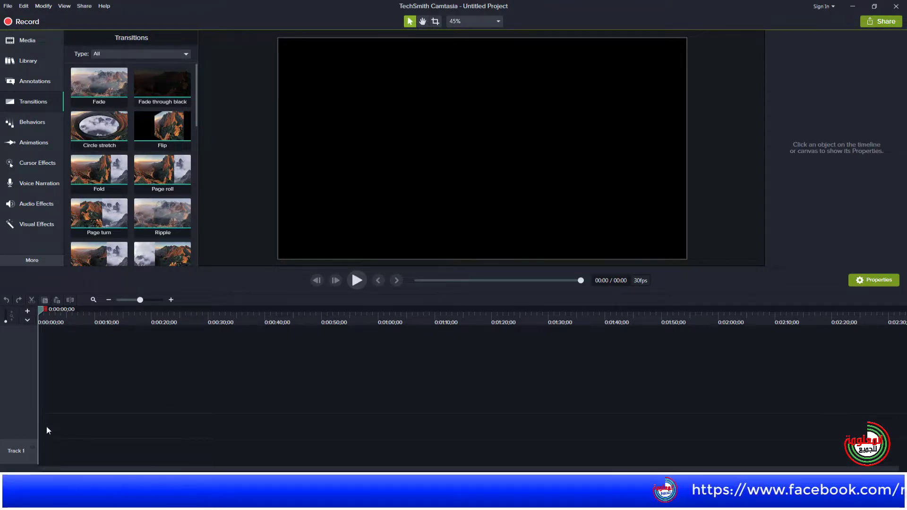
# Step: Insert two new tracks on the timeline, each above the topmost existing track
pyautogui.rightClick(105, 450)
pyautogui.moveTo(205, 358)
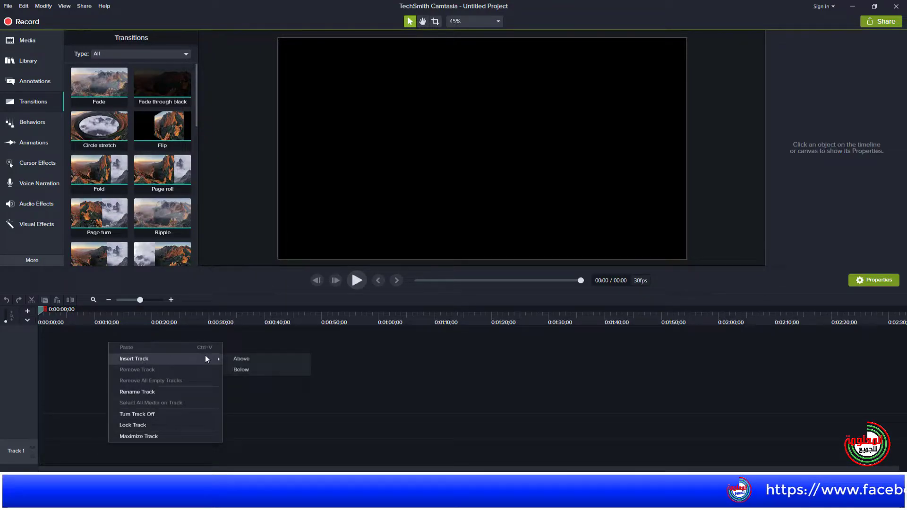
pyautogui.click(241, 360)
pyautogui.rightClick(108, 425)
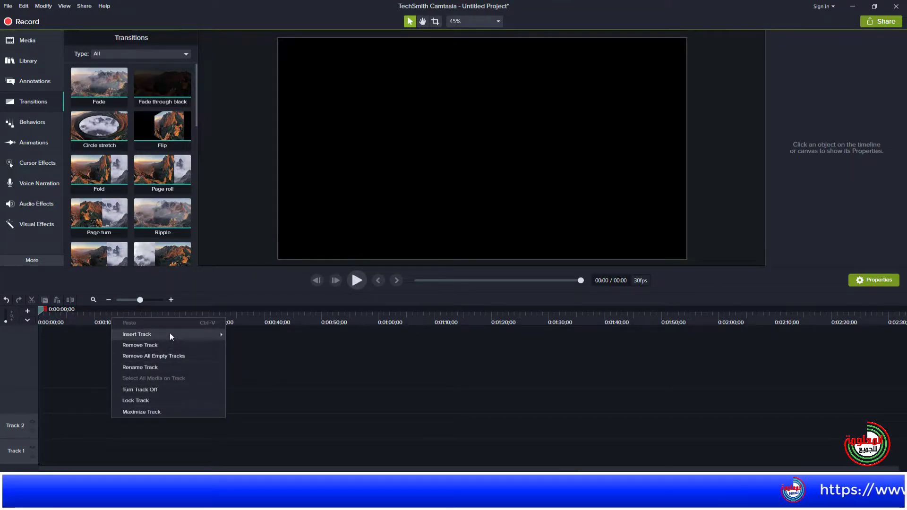
pyautogui.moveTo(169, 332)
pyautogui.click(247, 336)
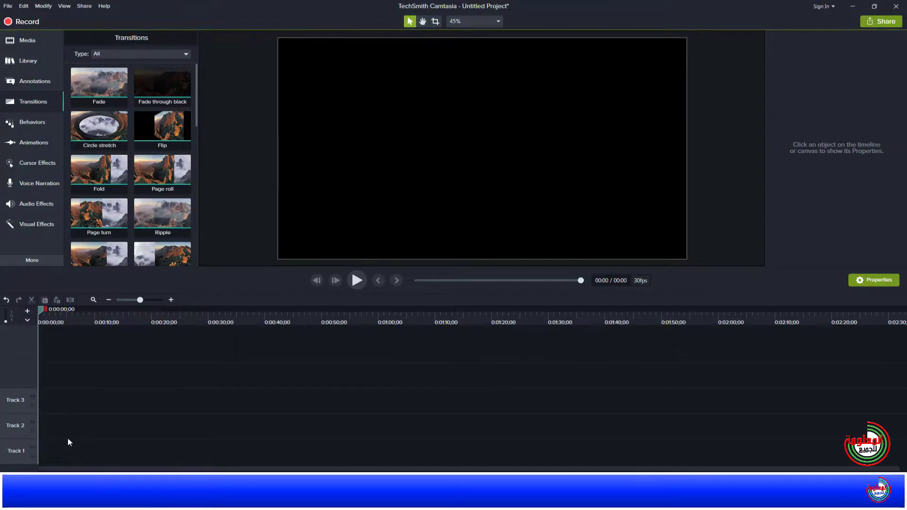
# Step: Undo both track insertions and redo them
pyautogui.click(6, 301)
pyautogui.click(5, 301)
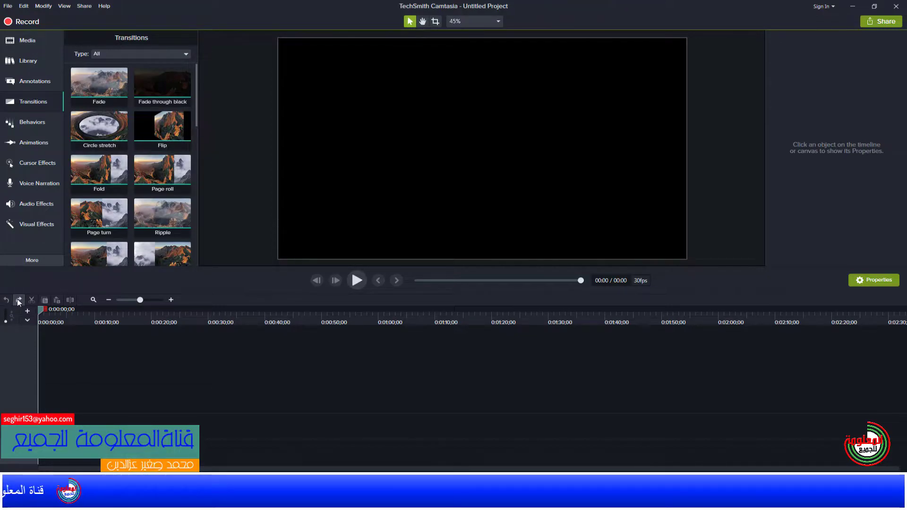
pyautogui.click(18, 301)
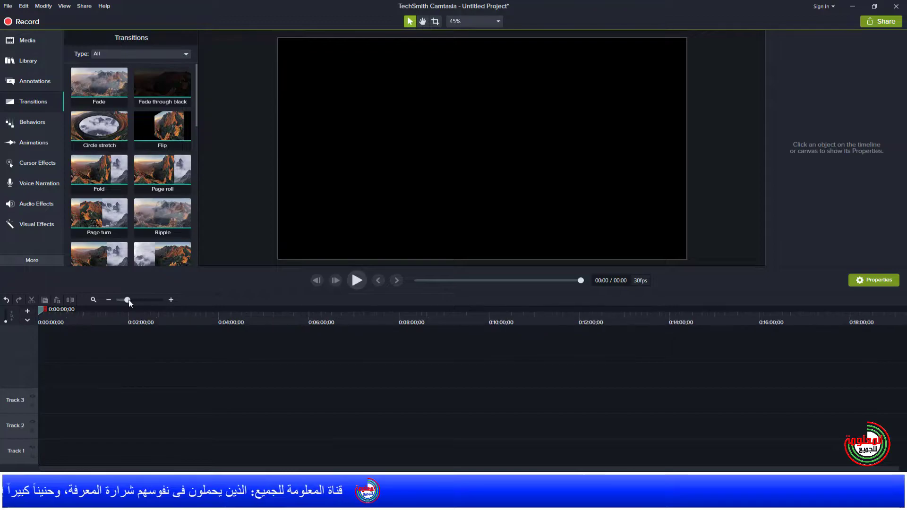
# Step: Zoom the timeline out to a wider time scale and fit it to the view
pyautogui.moveTo(141, 300)
pyautogui.mouseDown()
pyautogui.moveTo(122, 300)
pyautogui.moveTo(160, 300)
pyautogui.moveTo(120, 303)
pyautogui.mouseUp()
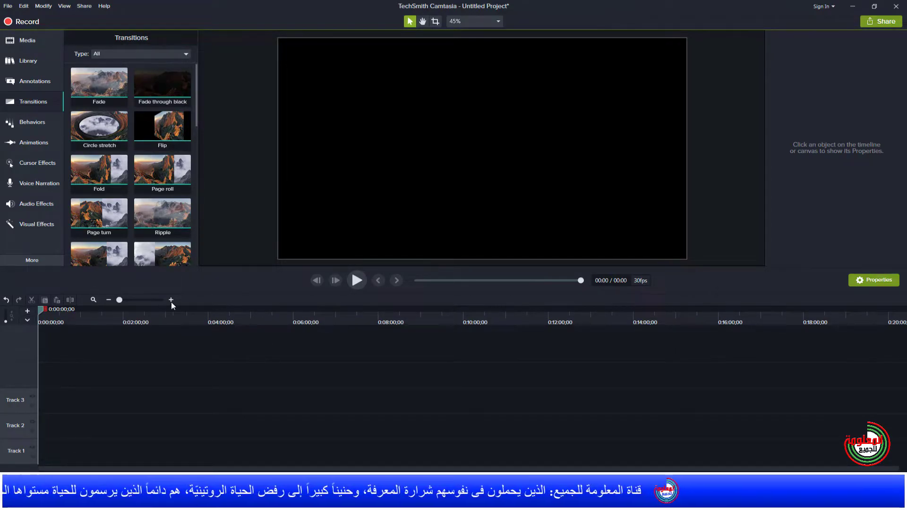
pyautogui.click(93, 300)
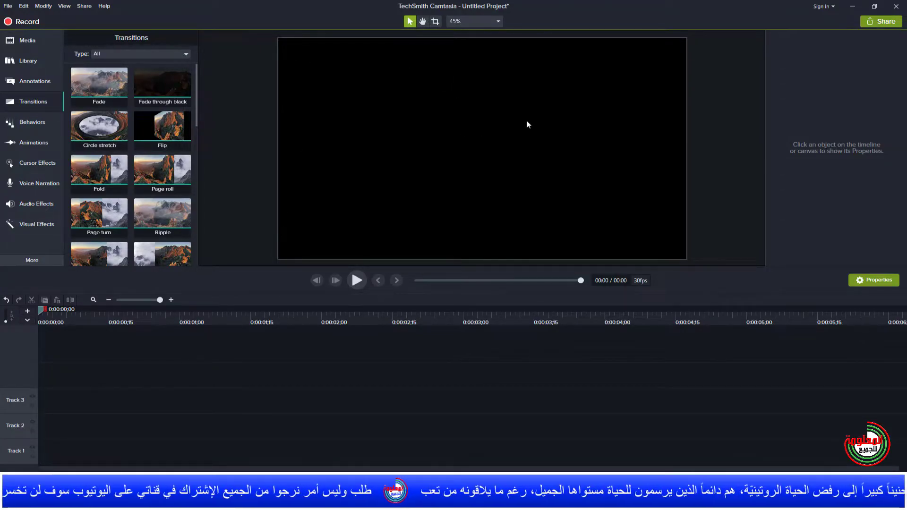
# Step: Try the canvas at 25%, 75% and 300% zoom and return it to Fit
pyautogui.click(499, 22)
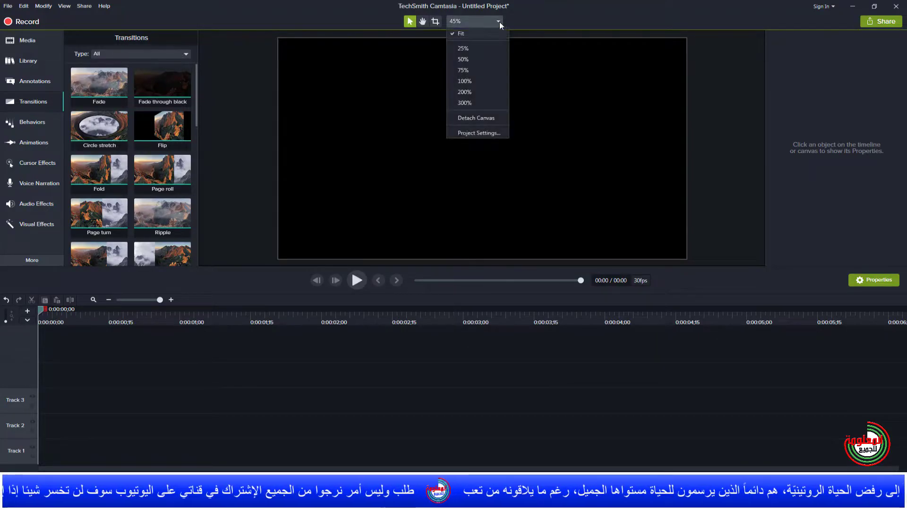
pyautogui.click(477, 49)
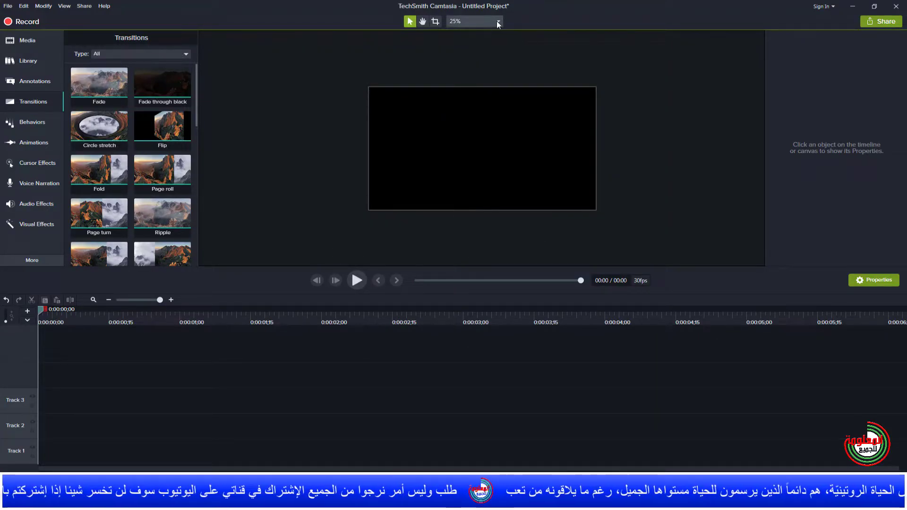
pyautogui.click(498, 21)
pyautogui.click(471, 69)
pyautogui.click(496, 21)
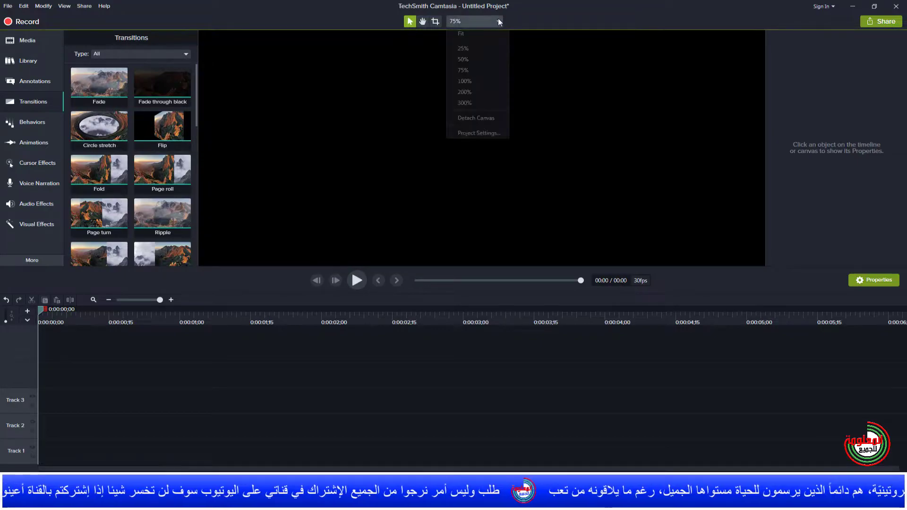
pyautogui.click(474, 103)
pyautogui.click(497, 26)
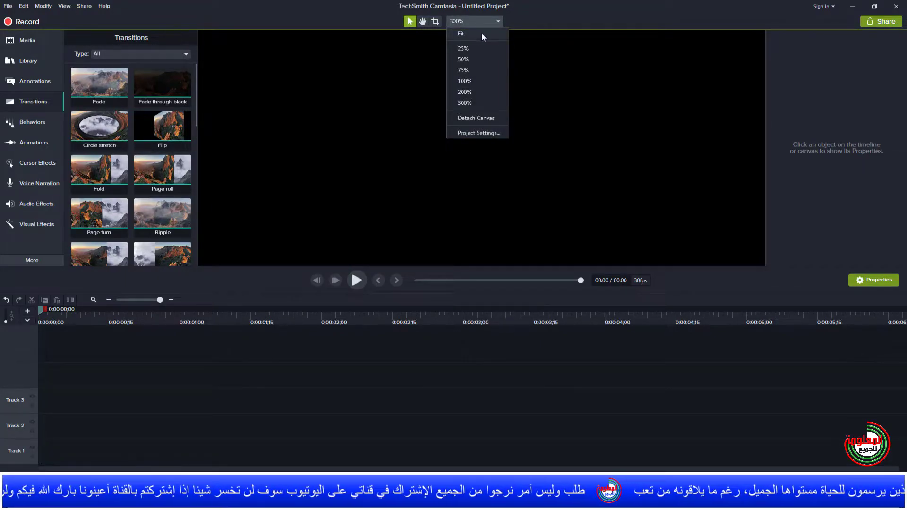
pyautogui.click(481, 33)
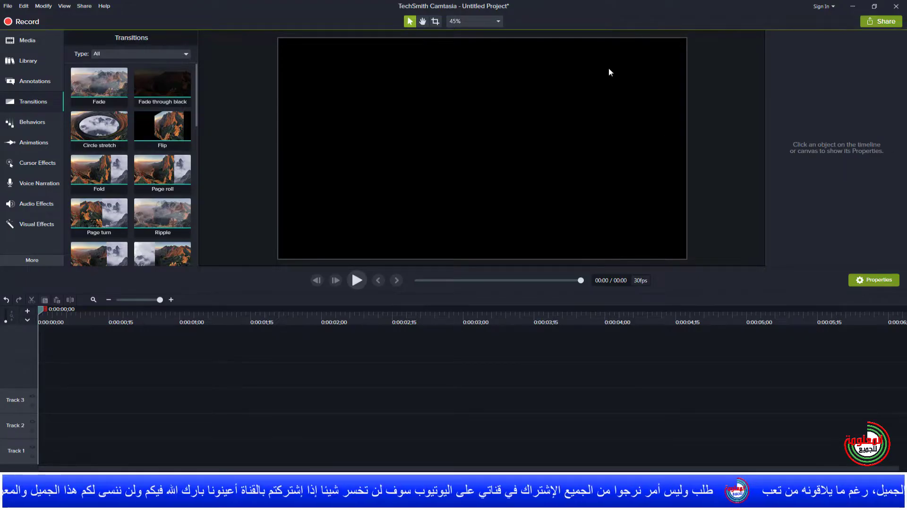
# Step: Detach the canvas into its own window, move that window, and attach the canvas back to the editor
pyautogui.click(500, 22)
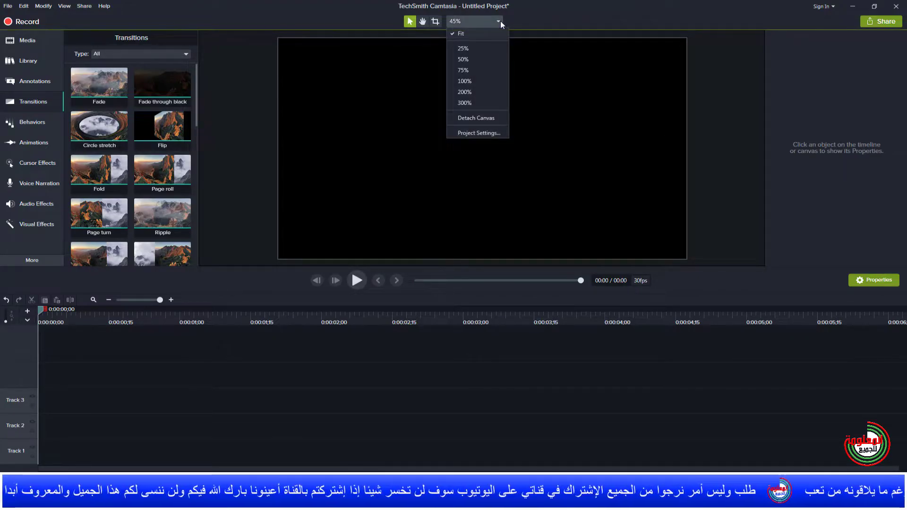
pyautogui.click(478, 116)
pyautogui.moveTo(512, 108); pyautogui.dragTo(522, 61)
pyautogui.click(510, 76)
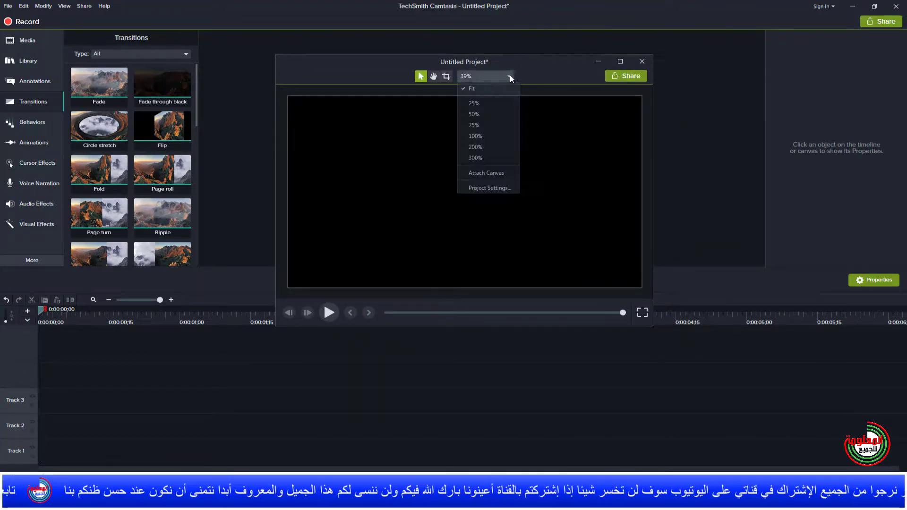
pyautogui.click(494, 174)
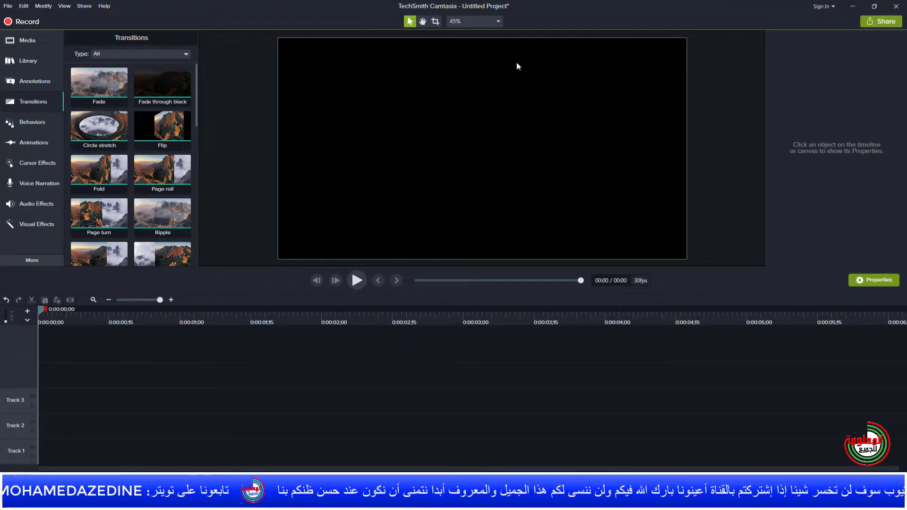
# Step: Apply project settings with canvas dimensions of 1080p HD (1920x1080) and a frame rate of 30 fps
pyautogui.click(498, 22)
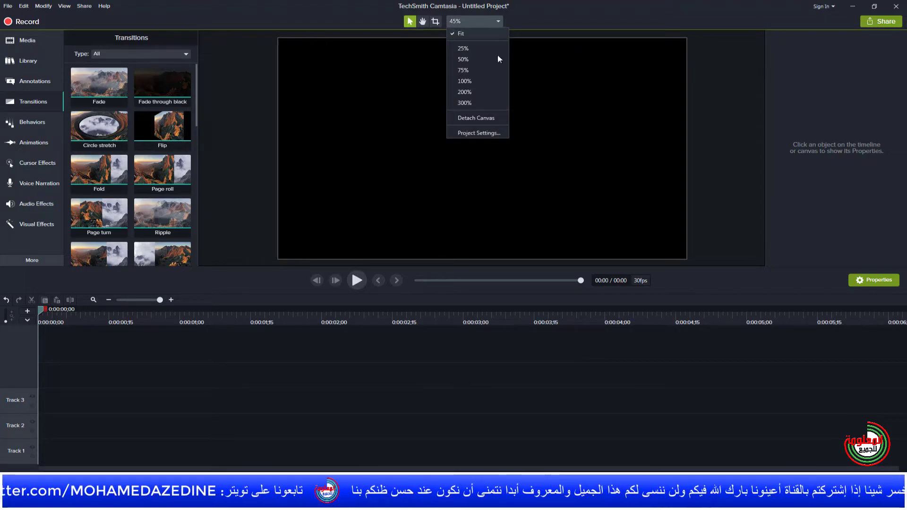
pyautogui.click(481, 133)
pyautogui.moveTo(467, 186); pyautogui.dragTo(478, 83)
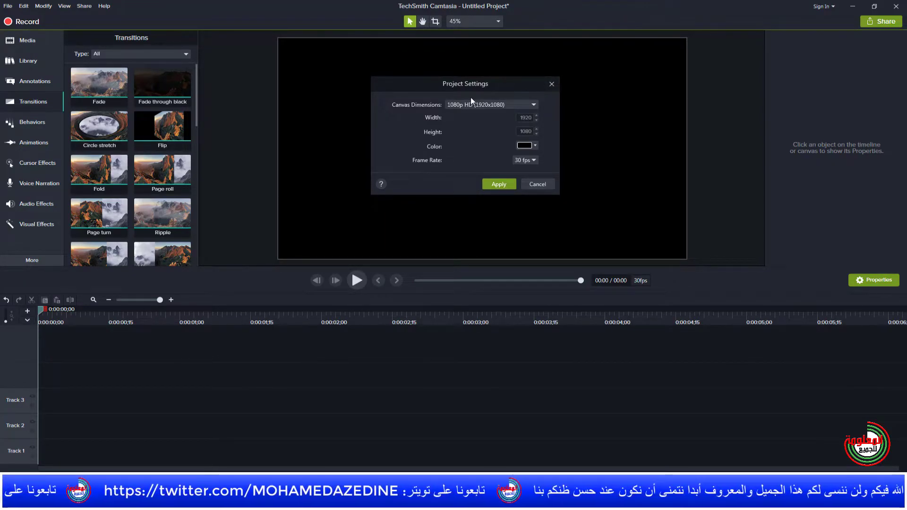
pyautogui.click(533, 106)
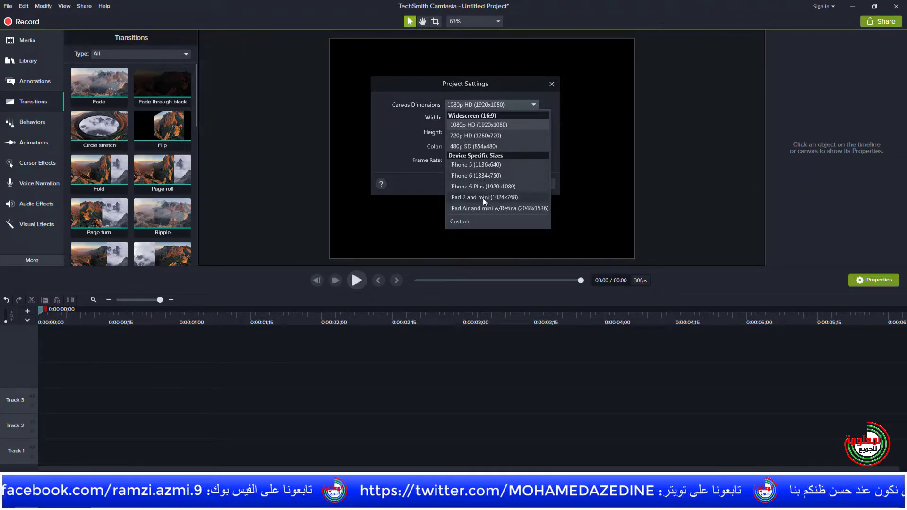
pyautogui.click(489, 126)
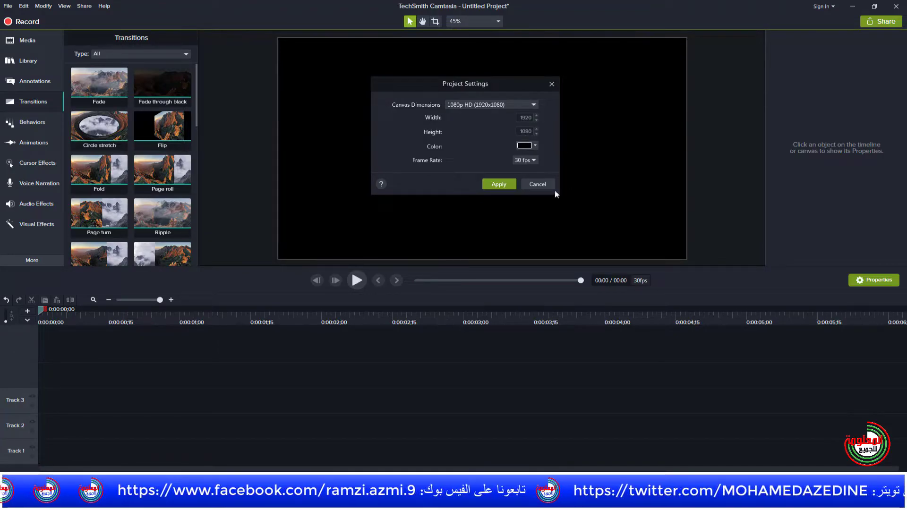
pyautogui.click(534, 161)
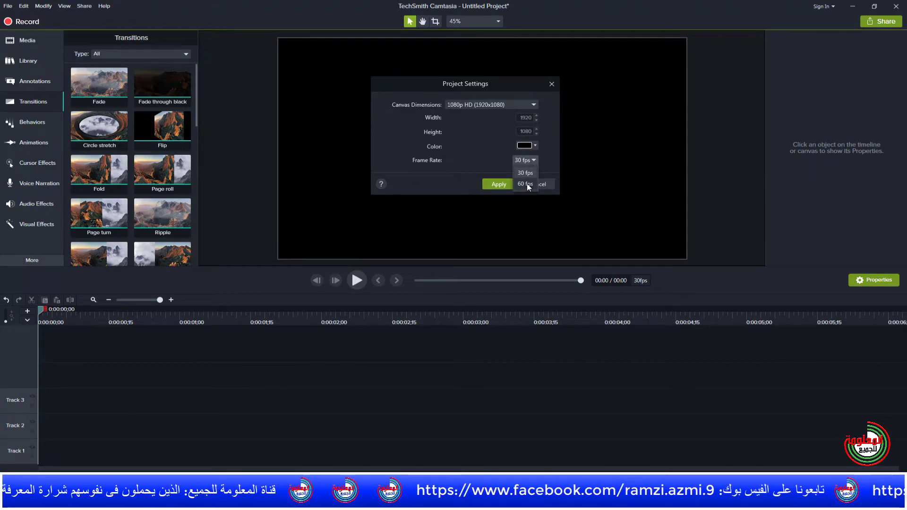
pyautogui.click(525, 172)
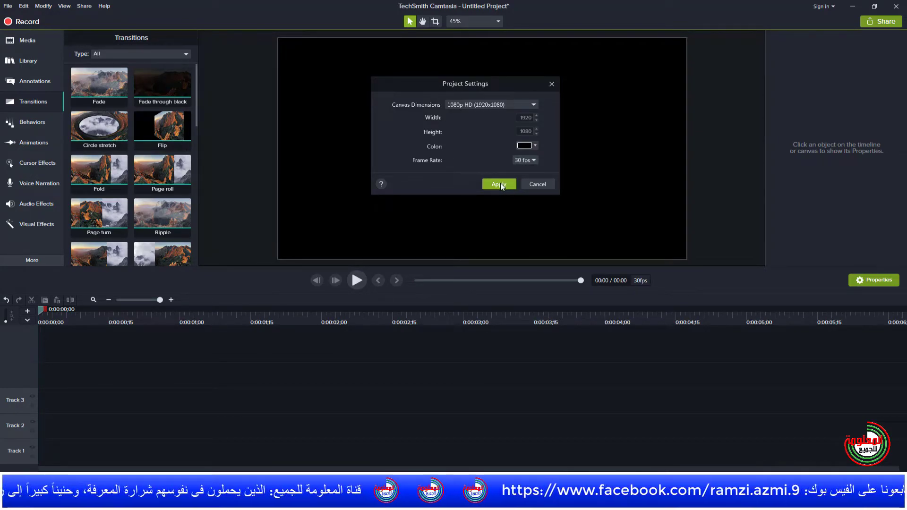
pyautogui.click(501, 184)
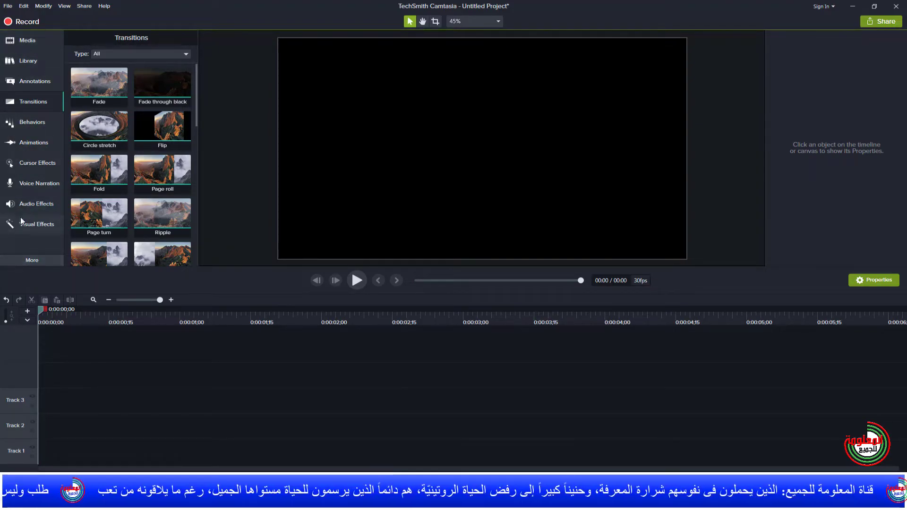
# Step: Examine the Media Bin in list and thumbnail views and look at its options for importing media
pyautogui.click(21, 40)
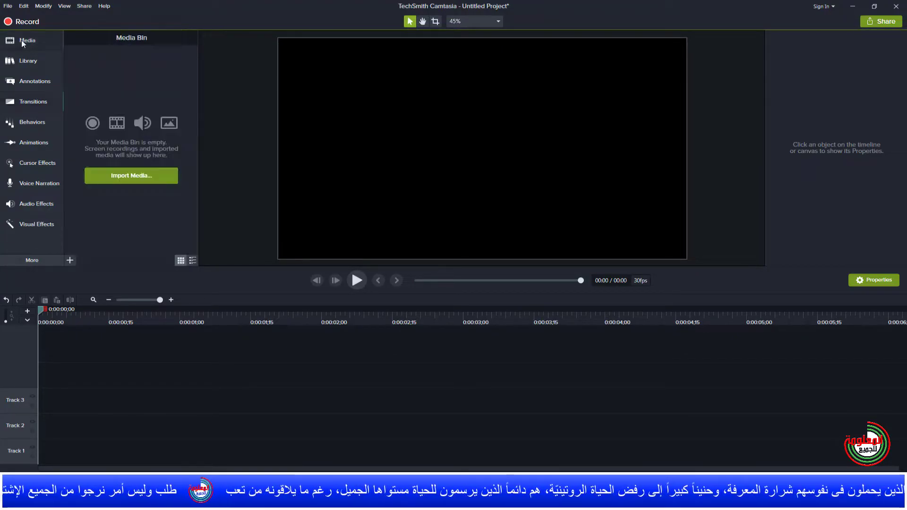
pyautogui.click(24, 61)
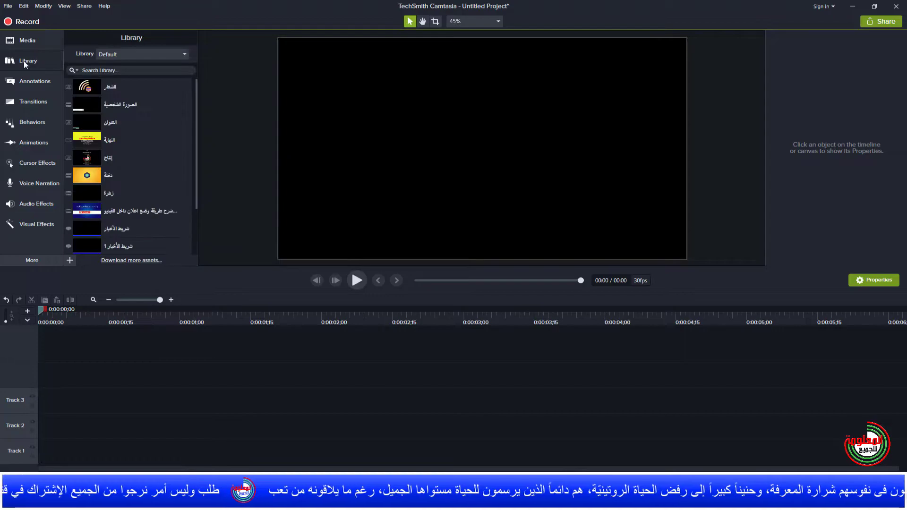
pyautogui.click(26, 39)
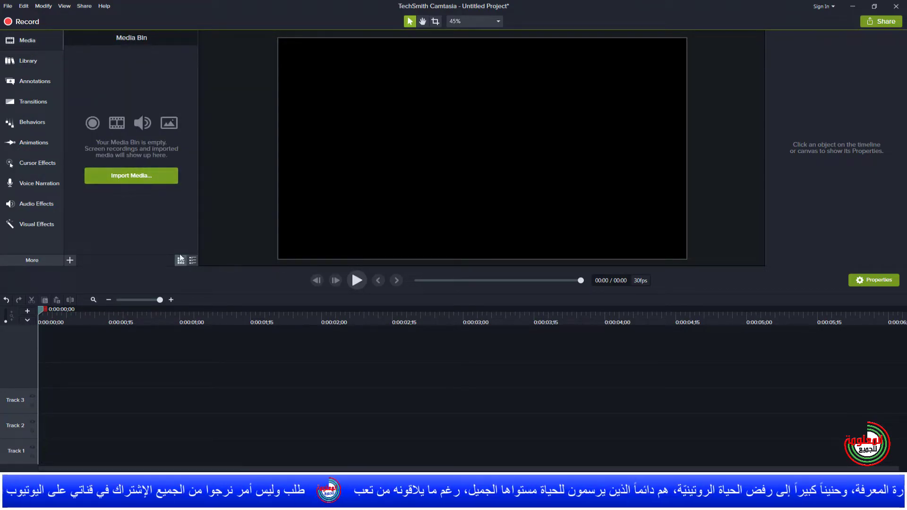
pyautogui.click(193, 260)
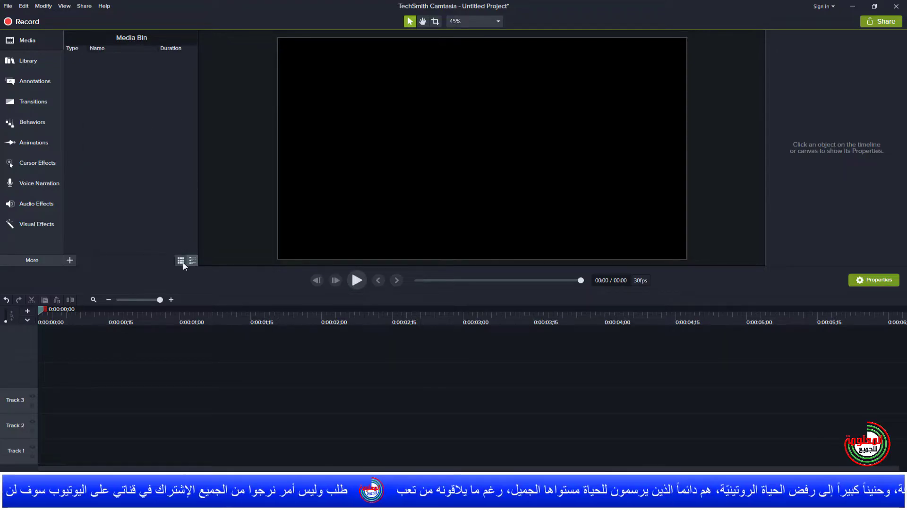
pyautogui.click(181, 262)
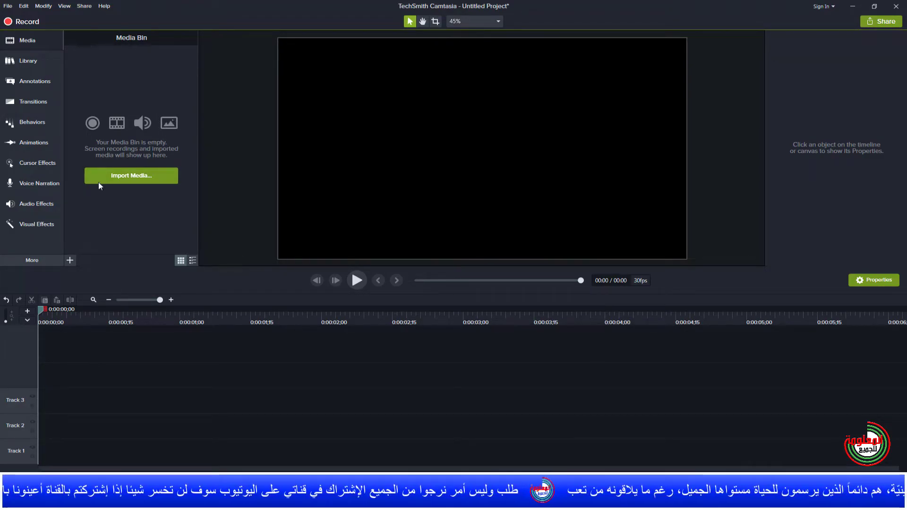
pyautogui.click(70, 261)
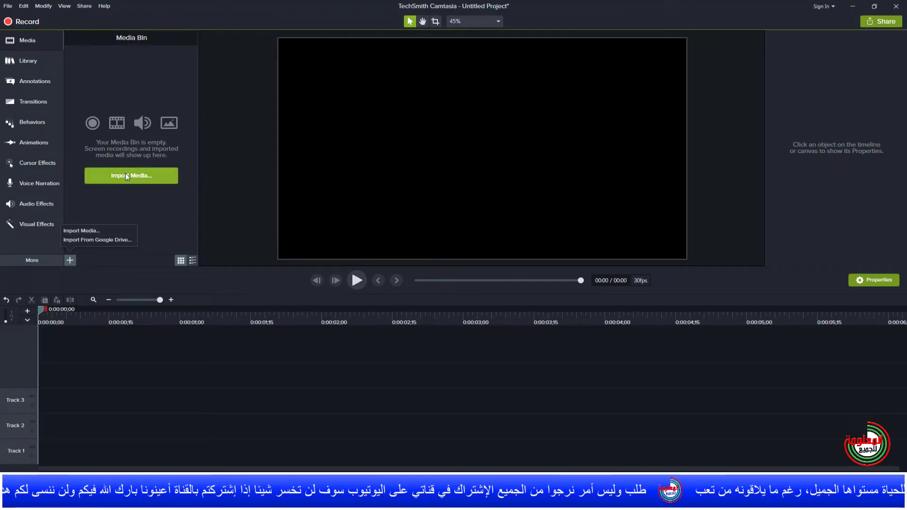
pyautogui.click(112, 202)
# Step: Look through the assets of the Default library and switch the Library to Camtasia 2018
pyautogui.click(29, 62)
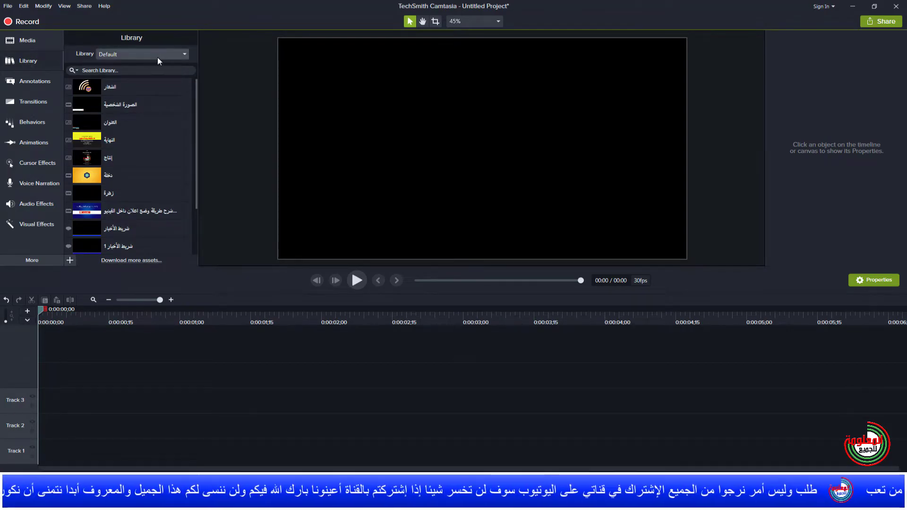
pyautogui.click(185, 53)
pyautogui.click(144, 75)
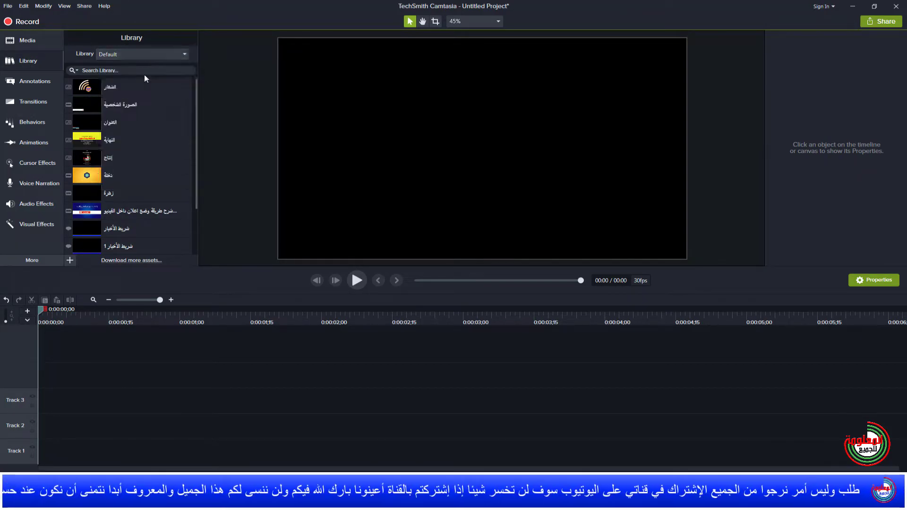
pyautogui.click(183, 55)
pyautogui.click(146, 85)
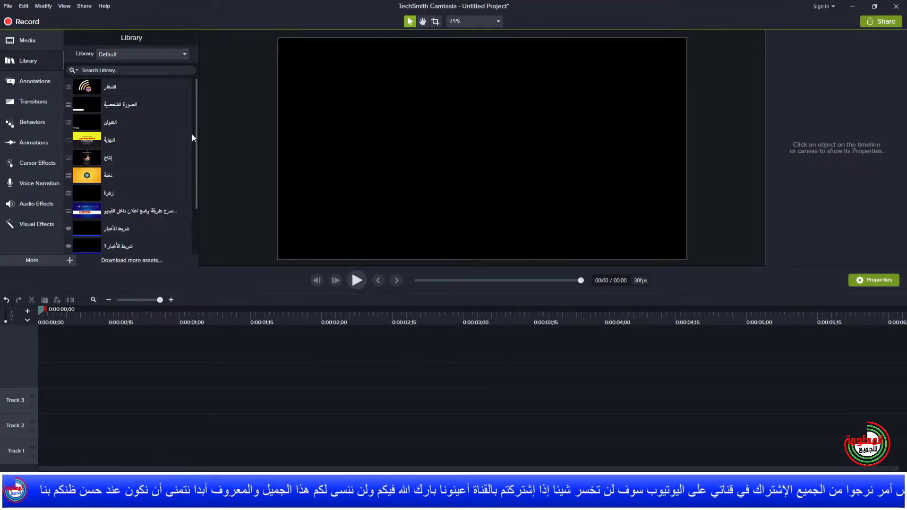
pyautogui.scroll(-3, 194, 189)
pyautogui.scroll(3, 196, 143)
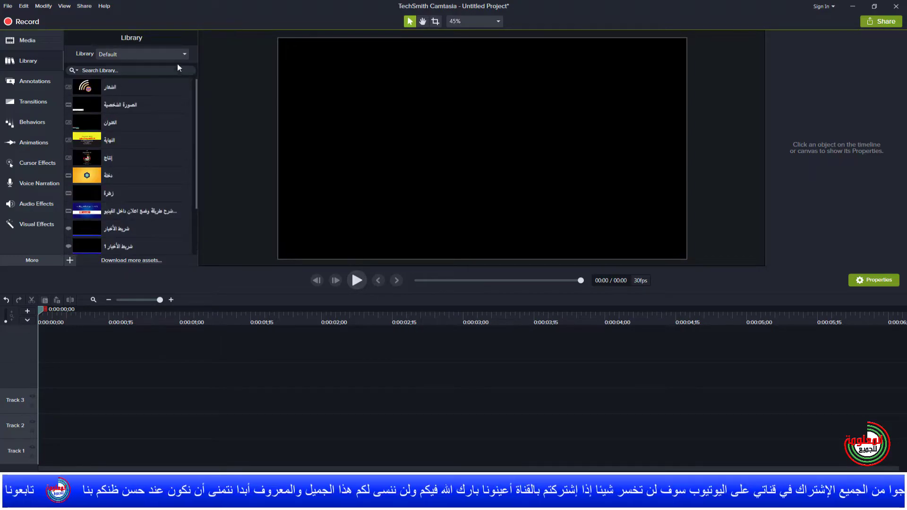
pyautogui.click(183, 53)
pyautogui.click(145, 75)
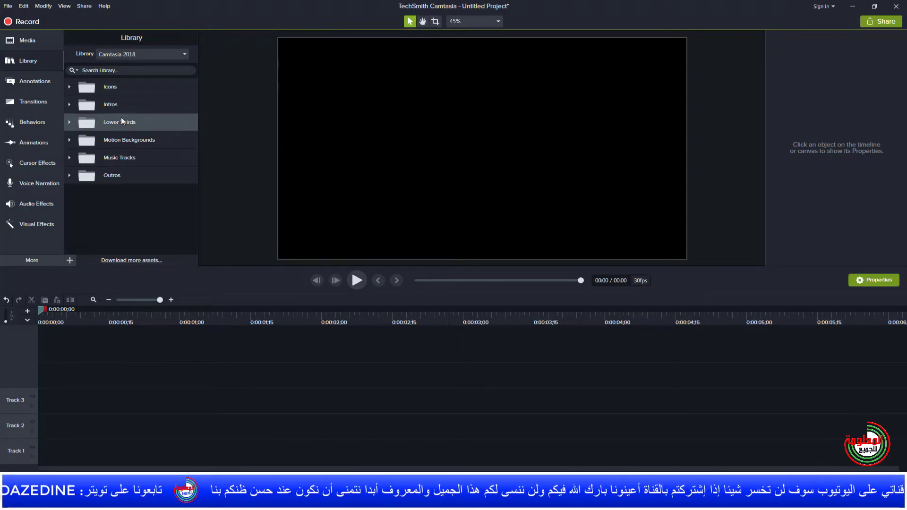
# Step: Preview the Assist lower third from the Lower Thirds folder, close the preview, and collapse the folder
pyautogui.click(69, 123)
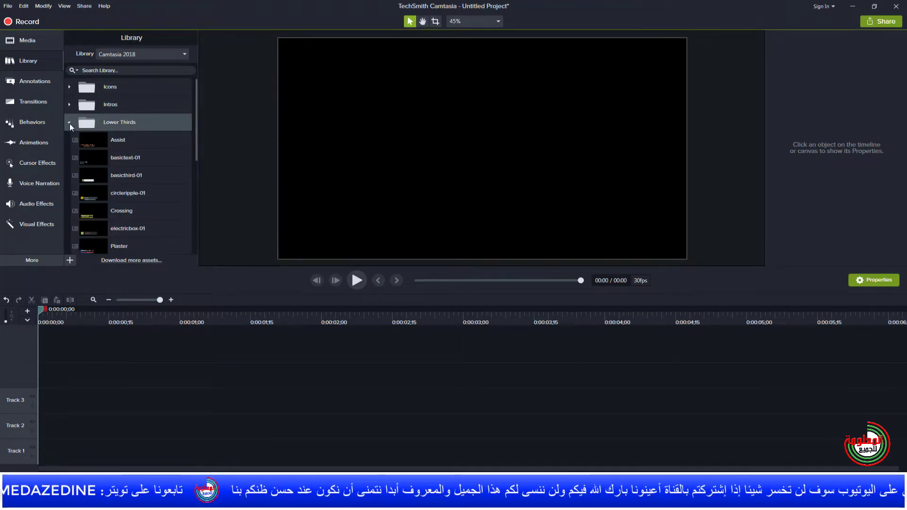
pyautogui.doubleClick(143, 143)
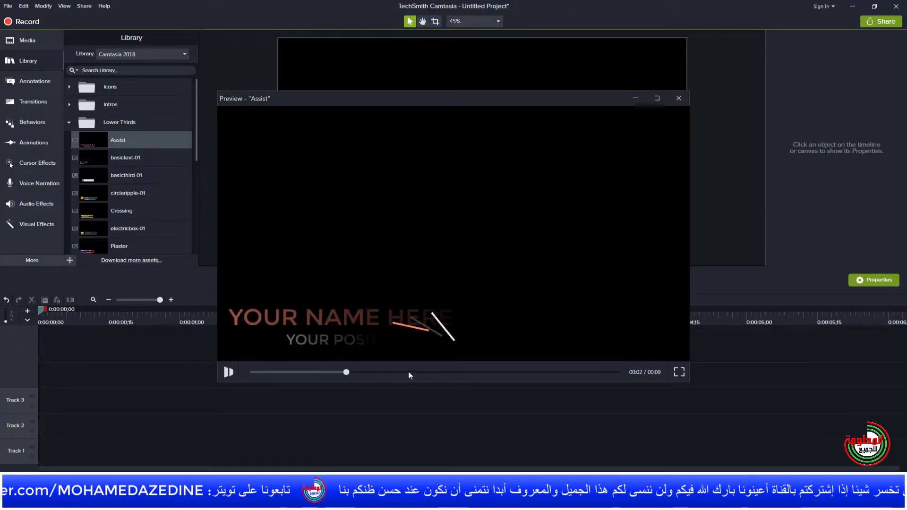
pyautogui.press('space')
pyautogui.click(226, 373)
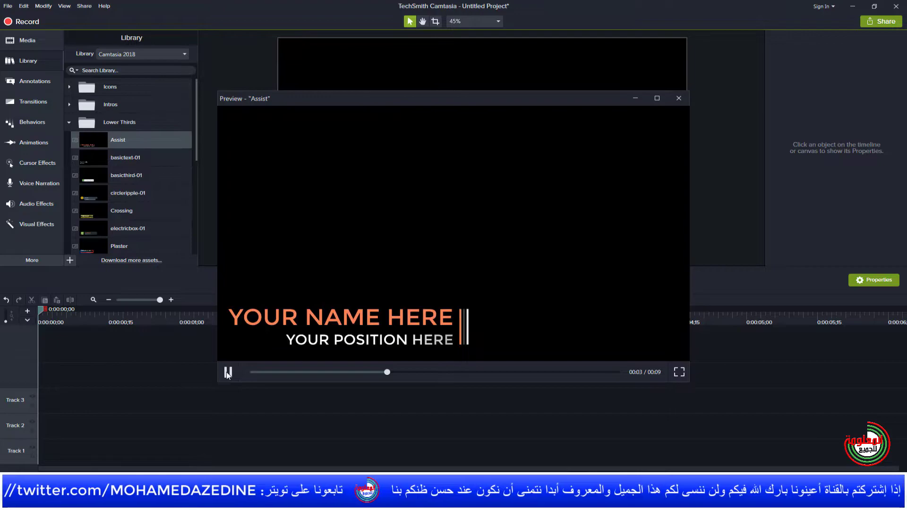
pyautogui.click(678, 99)
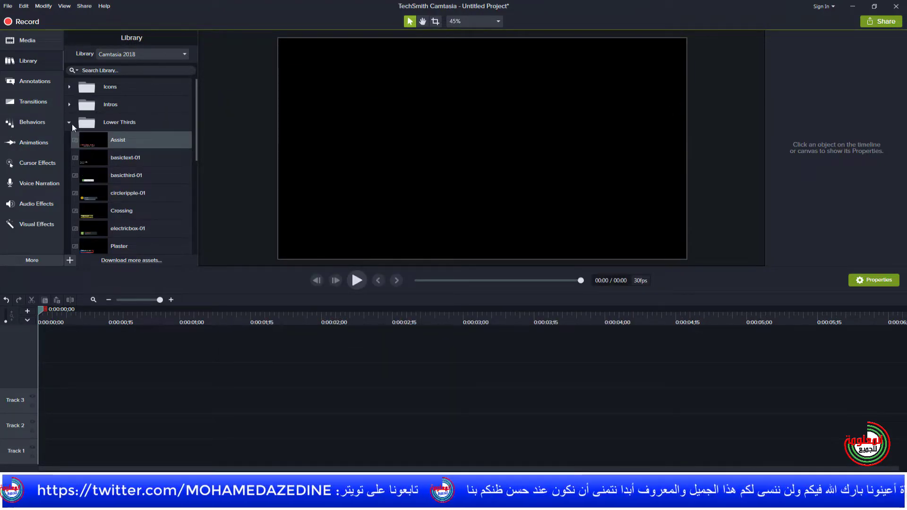
pyautogui.click(69, 122)
pyautogui.click(72, 71)
pyautogui.click(132, 237)
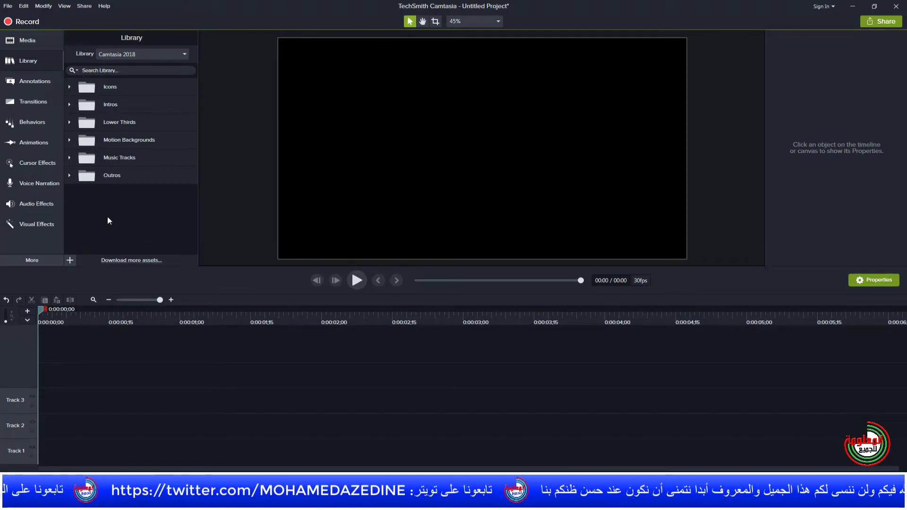
# Step: Look through the annotation categories: Callouts, Arrows & Lines, Shapes, Blur & Highlight, Sketch Motion and Keystroke Callouts
pyautogui.click(30, 84)
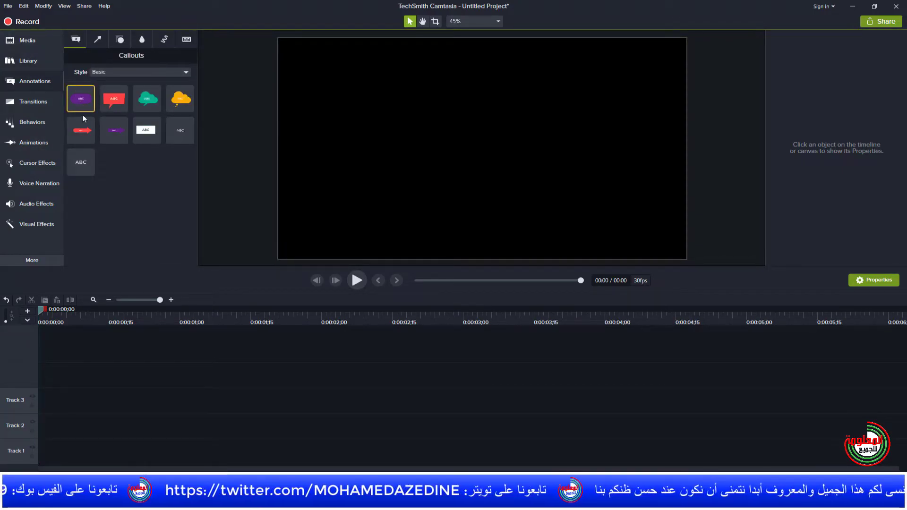
pyautogui.click(97, 42)
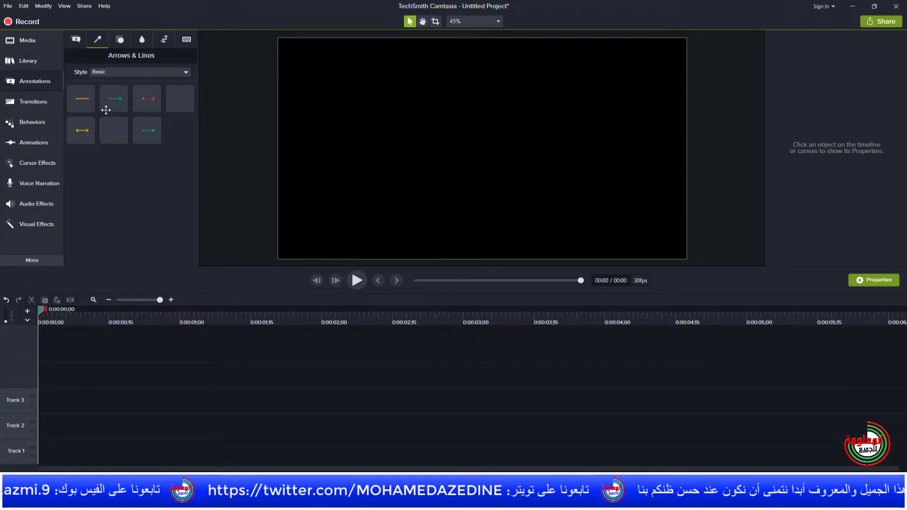
pyautogui.click(120, 39)
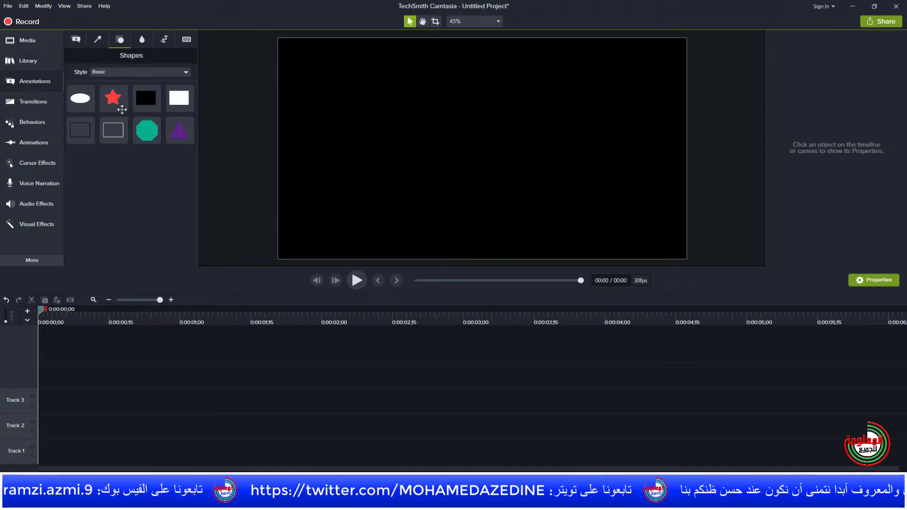
pyautogui.click(142, 39)
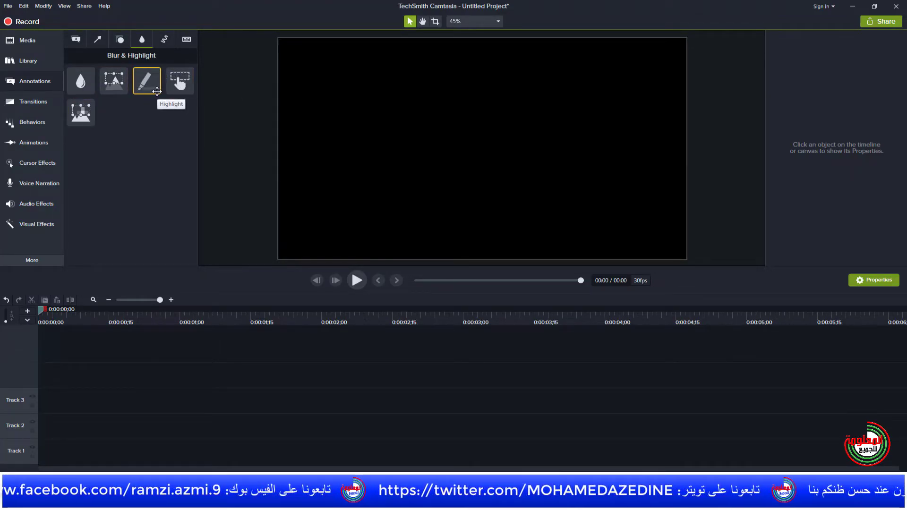
pyautogui.click(165, 43)
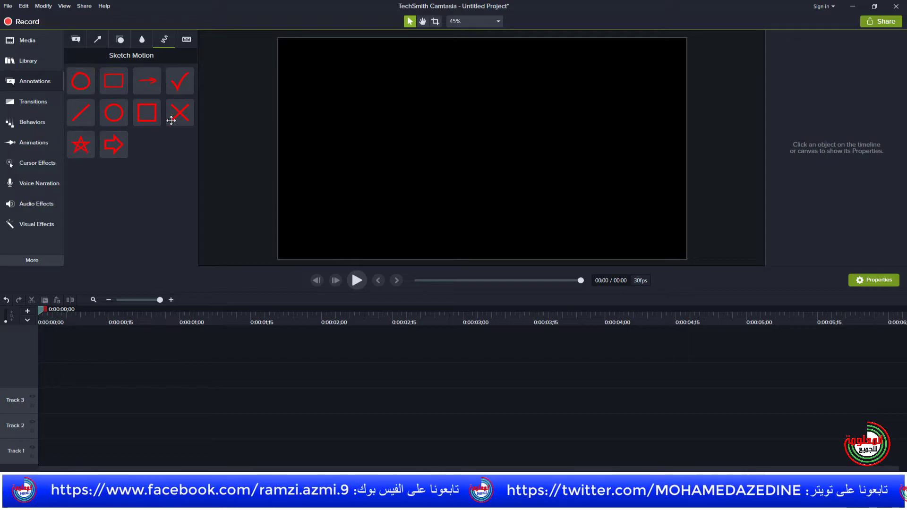
pyautogui.click(187, 40)
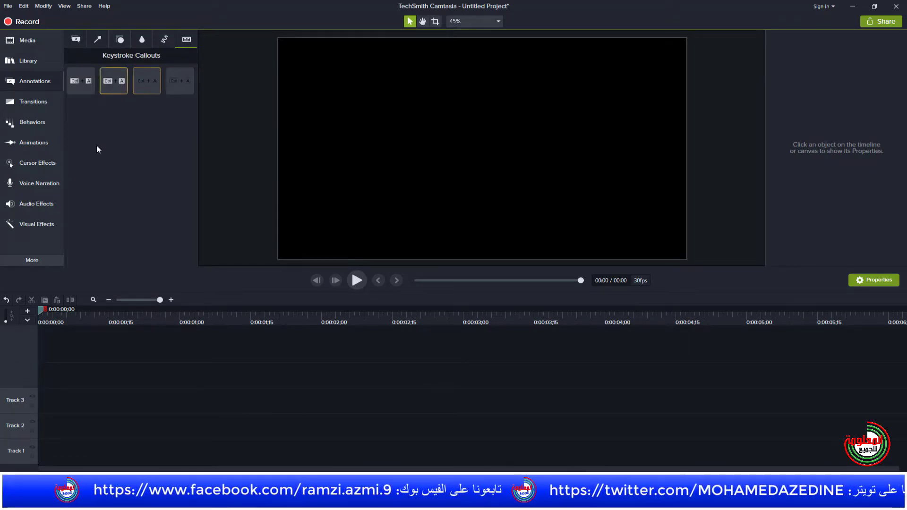
# Step: Look through the available Transitions and Behaviors, and view the Zoom-n-Pan options under Animations
pyautogui.click(35, 103)
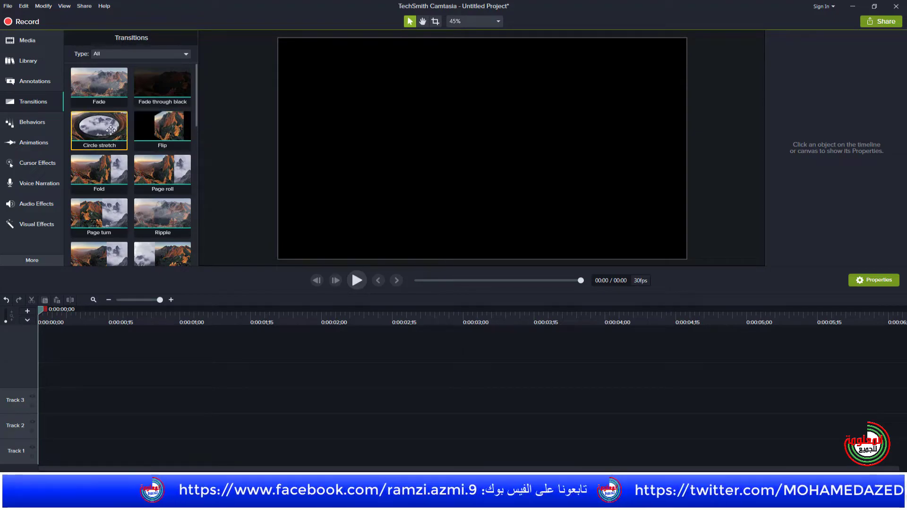
pyautogui.moveTo(195, 118)
pyautogui.mouseDown()
pyautogui.moveTo(191, 257)
pyautogui.moveTo(197, 103)
pyautogui.mouseUp()
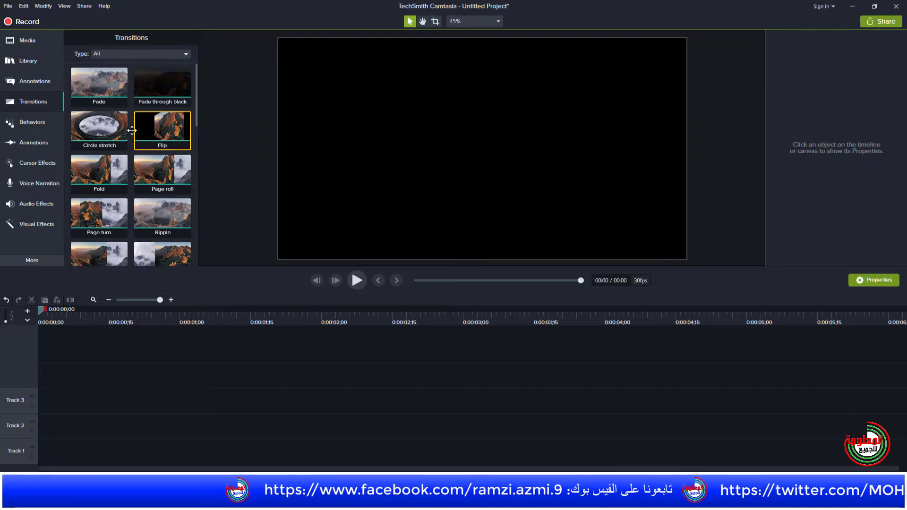
pyautogui.click(28, 123)
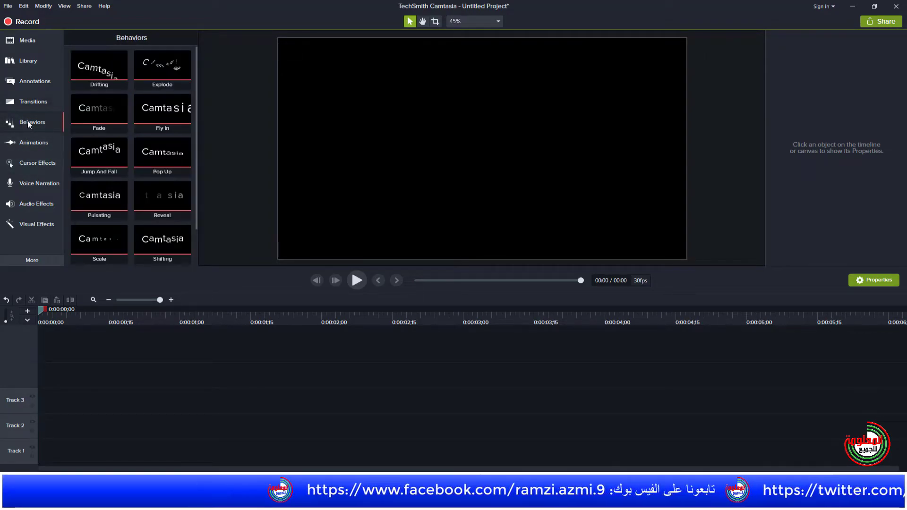
pyautogui.moveTo(195, 157); pyautogui.dragTo(199, 132)
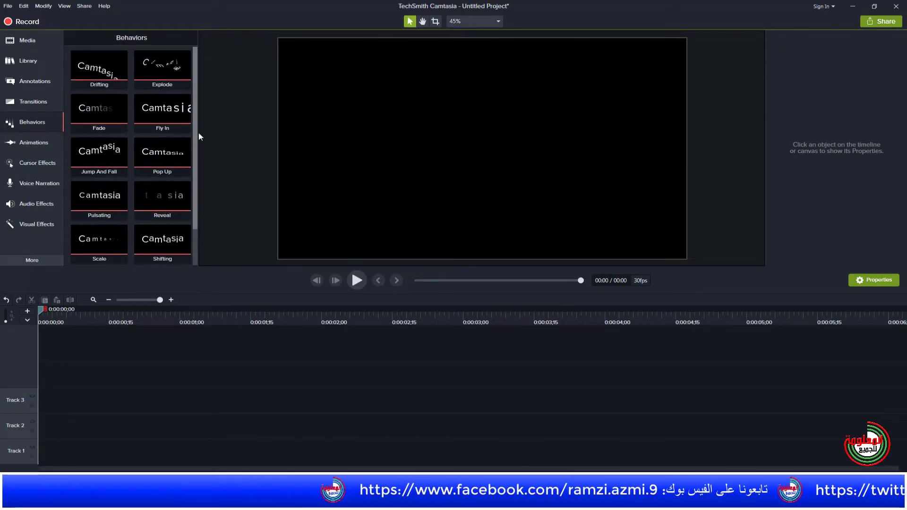
pyautogui.click(34, 143)
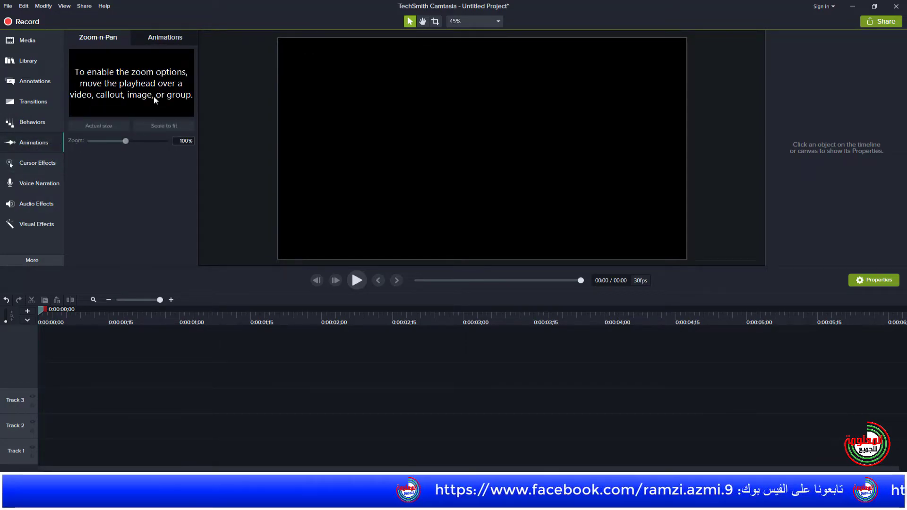
# Step: Examine the Cursor Effects, including the sets for left-click and right-click effects
pyautogui.click(26, 165)
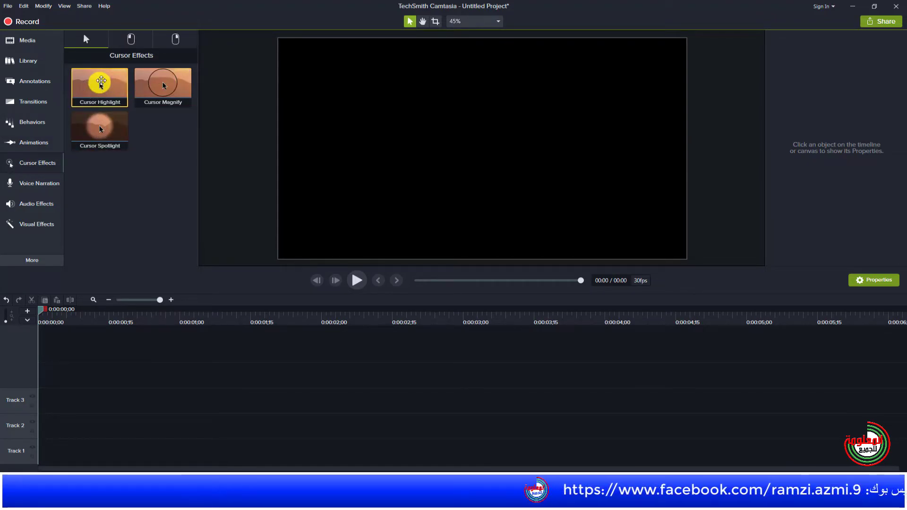
pyautogui.click(133, 42)
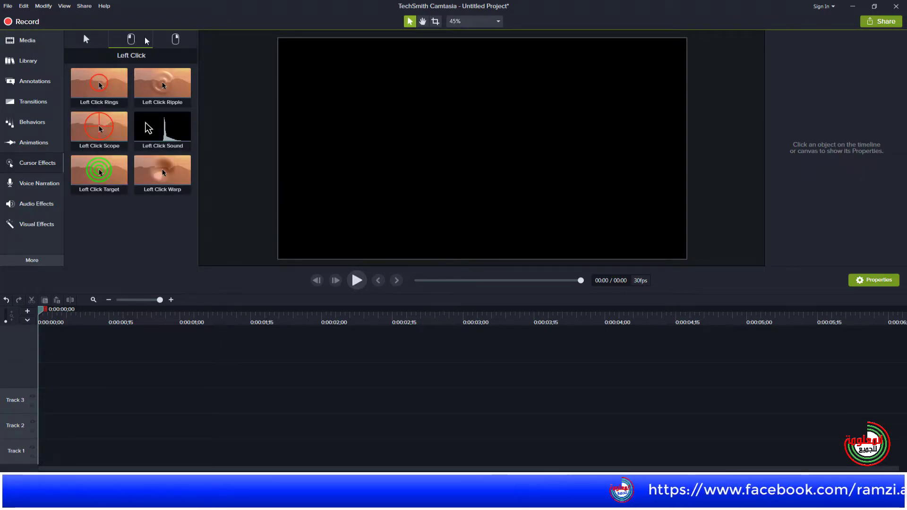
pyautogui.click(178, 41)
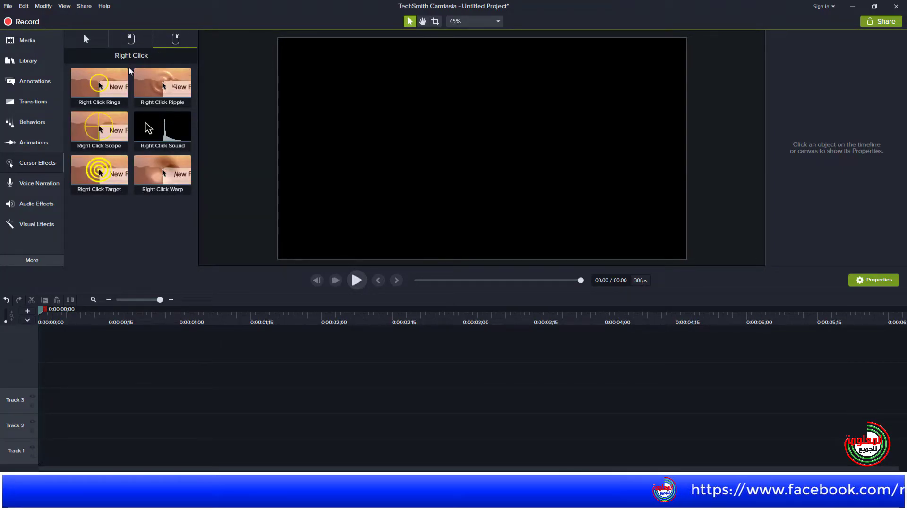
# Step: View the Voice Narration recording options and look over the Audio Effects and Visual Effects
pyautogui.click(43, 185)
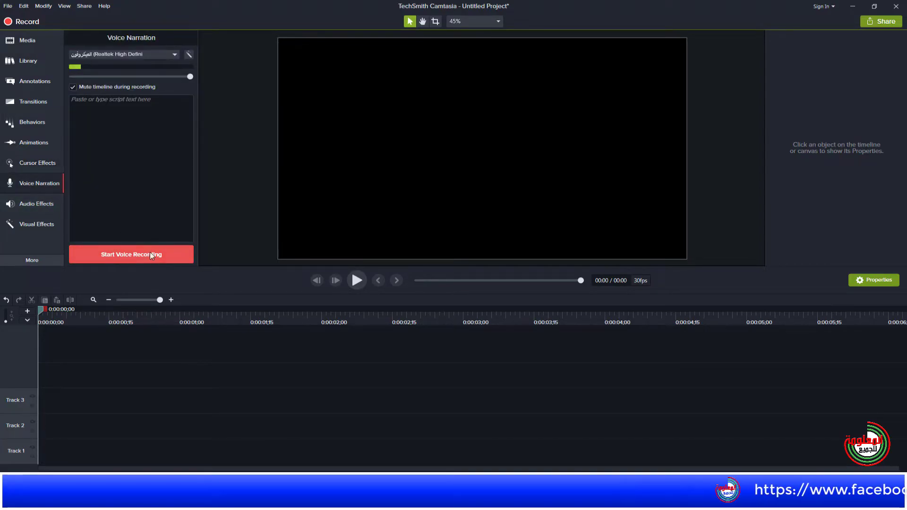
pyautogui.click(32, 203)
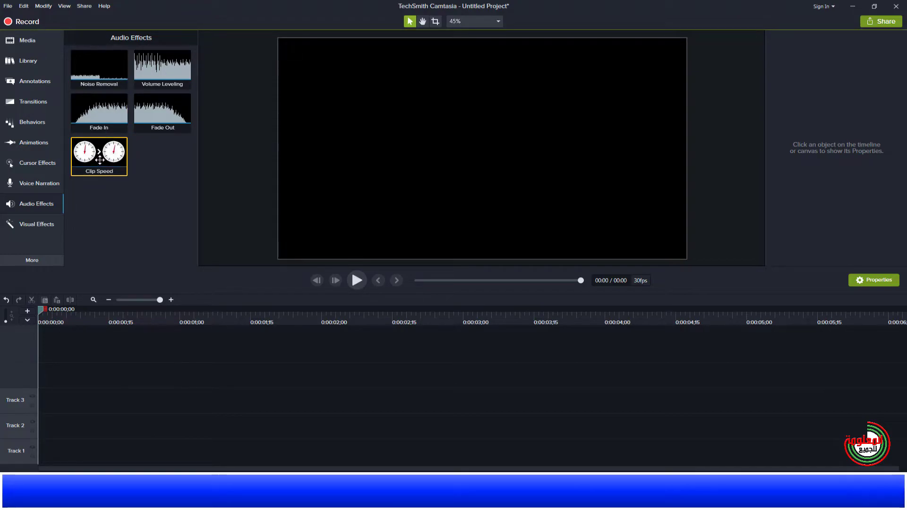
pyautogui.click(41, 223)
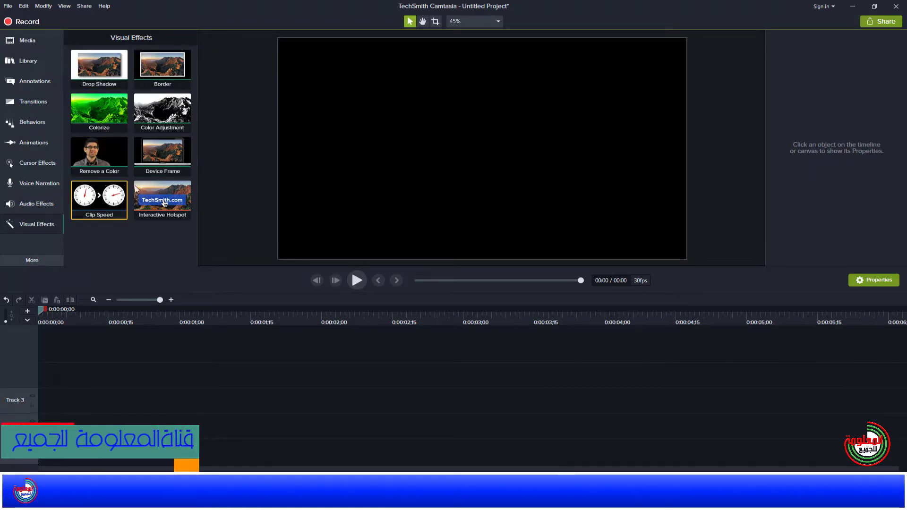
# Step: Enlarge the tools area to view Interactivity and Captions, and shrink it again with the Media Bin shown
pyautogui.click(38, 259)
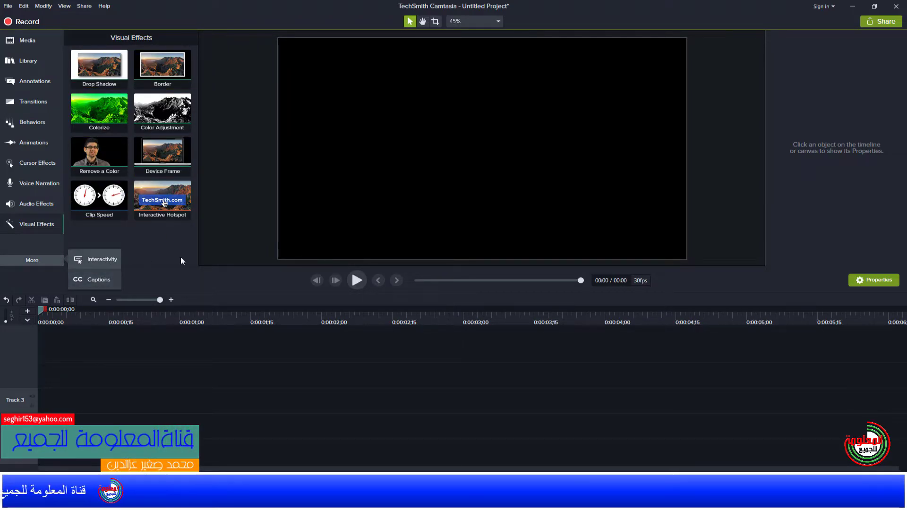
pyautogui.moveTo(254, 265); pyautogui.dragTo(254, 295)
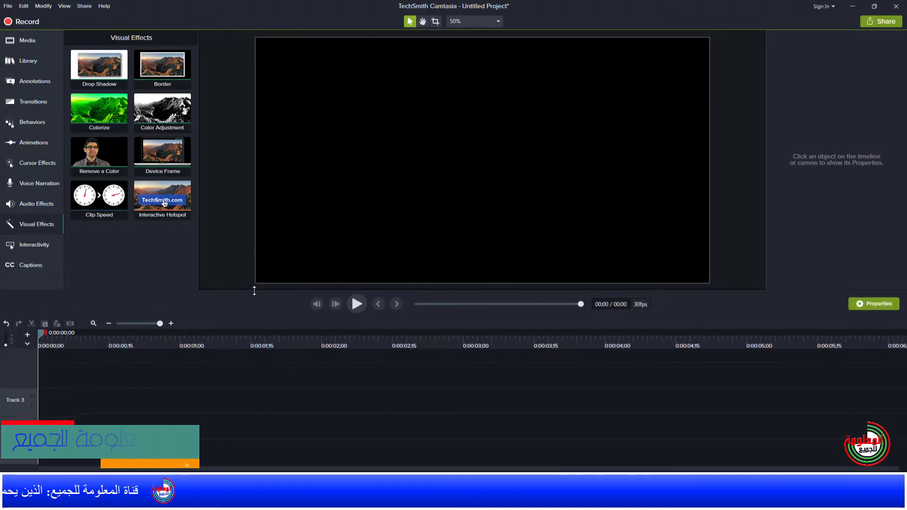
pyautogui.click(35, 245)
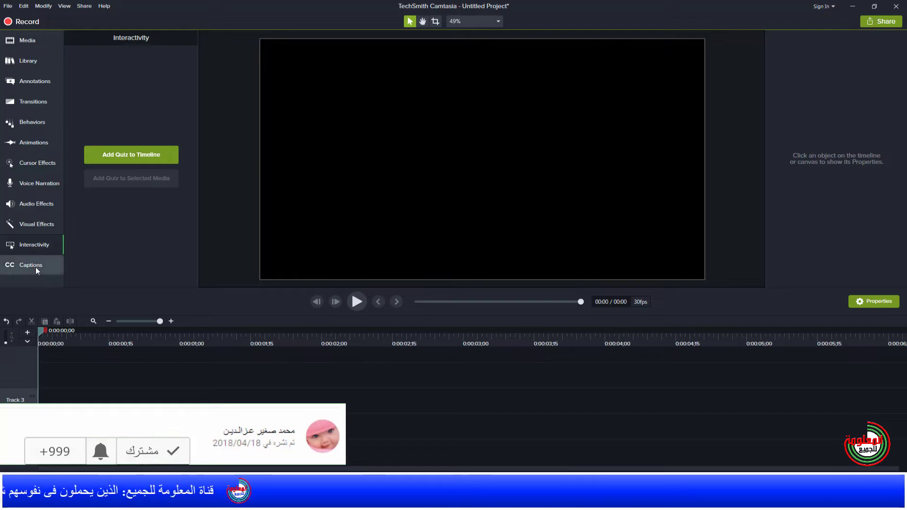
pyautogui.click(35, 267)
pyautogui.click(24, 41)
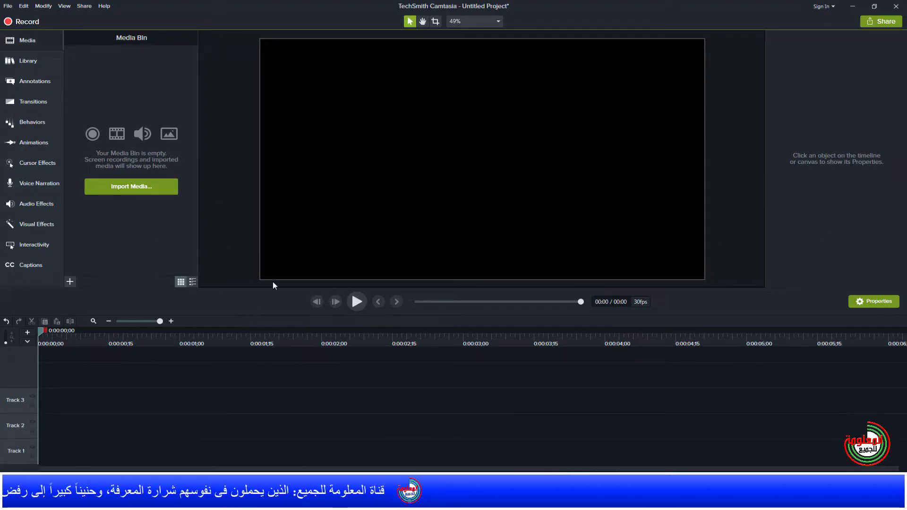
pyautogui.moveTo(273, 283); pyautogui.dragTo(250, 263)
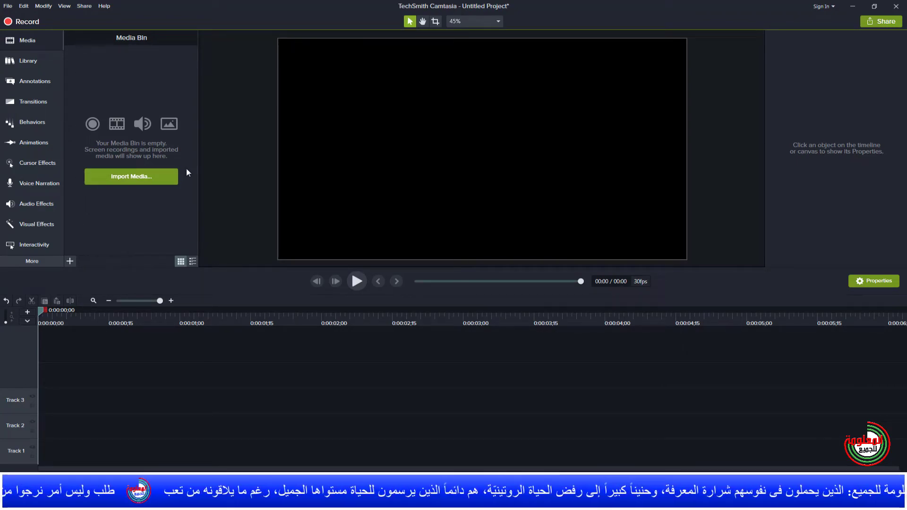
# Step: Review the Library, Annotations, Transitions, Behaviors and Animations tools and return to the Media Bin
pyautogui.click(24, 58)
pyautogui.click(26, 79)
pyautogui.click(29, 100)
pyautogui.click(30, 124)
pyautogui.click(31, 138)
pyautogui.click(25, 41)
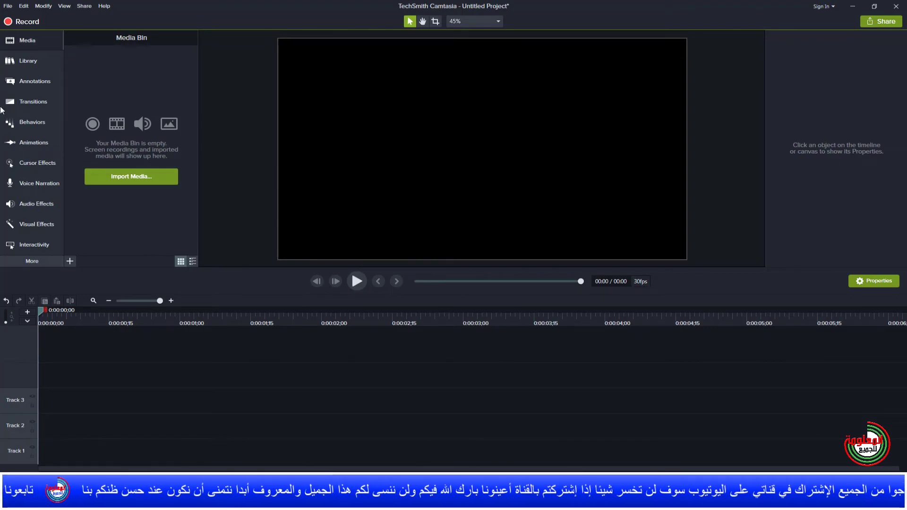
# Step: Go through the editor tools from Library to Interactivity and reveal the hidden Captions entry
pyautogui.click(29, 62)
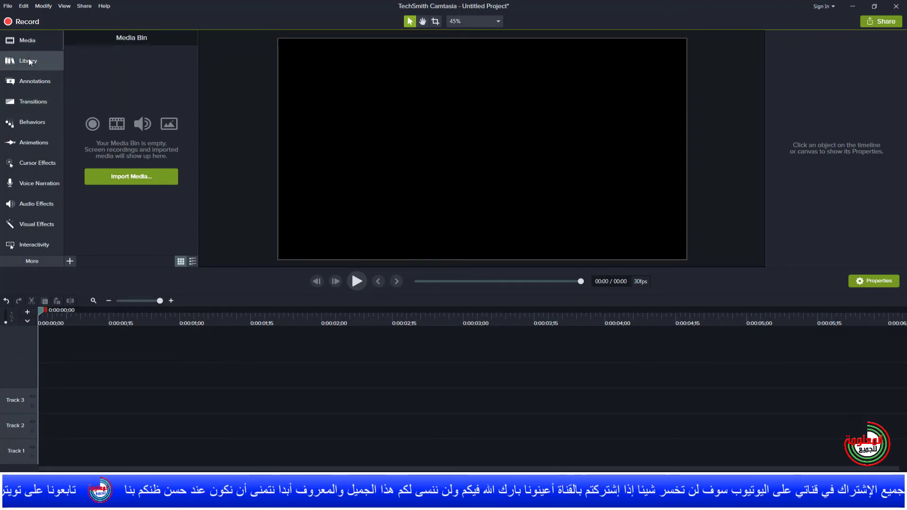
pyautogui.click(33, 79)
pyautogui.click(33, 103)
pyautogui.click(33, 121)
pyautogui.click(32, 143)
pyautogui.click(33, 162)
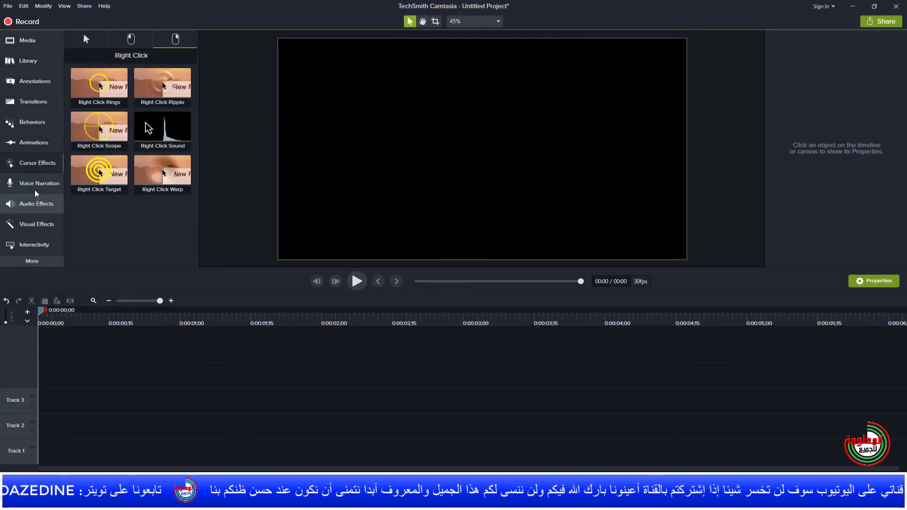
pyautogui.click(36, 184)
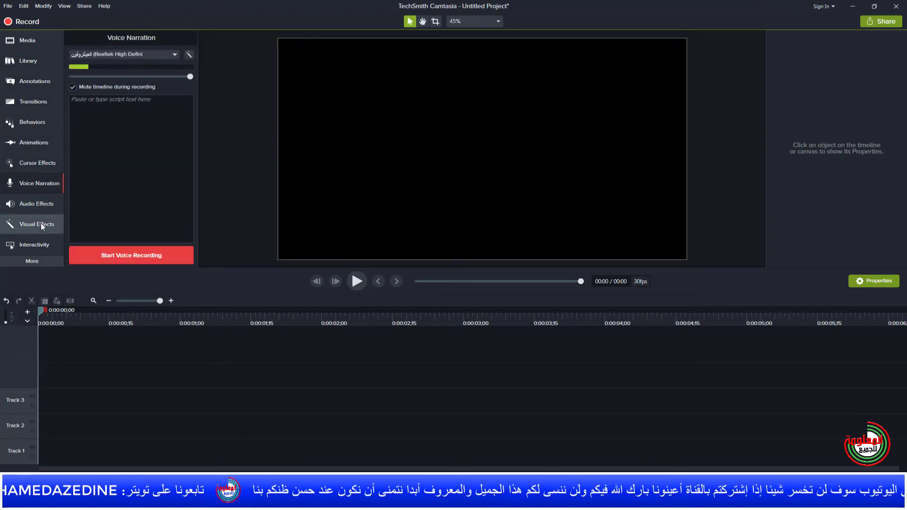
pyautogui.click(40, 224)
pyautogui.click(36, 244)
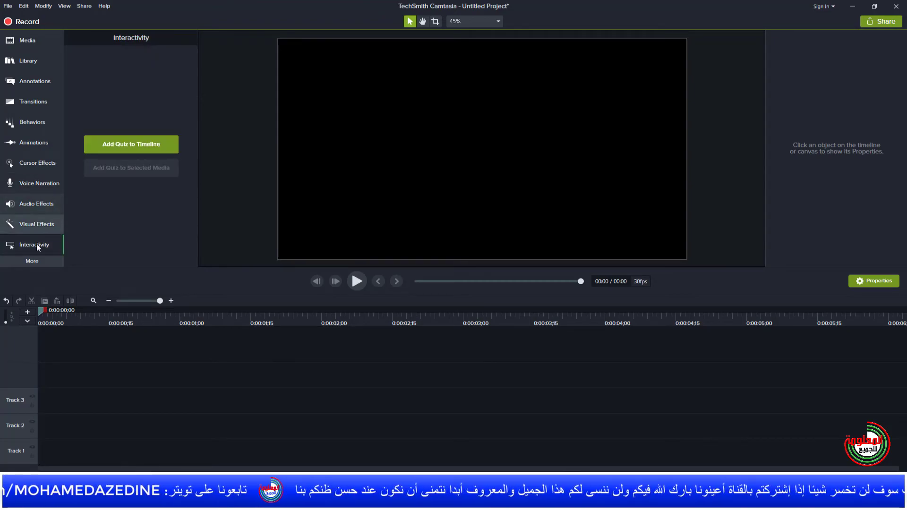
pyautogui.click(38, 261)
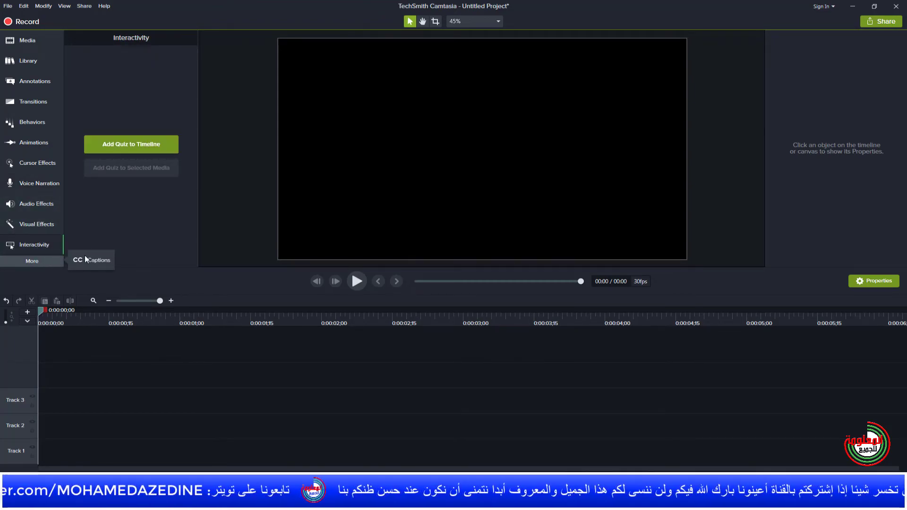
pyautogui.click(124, 241)
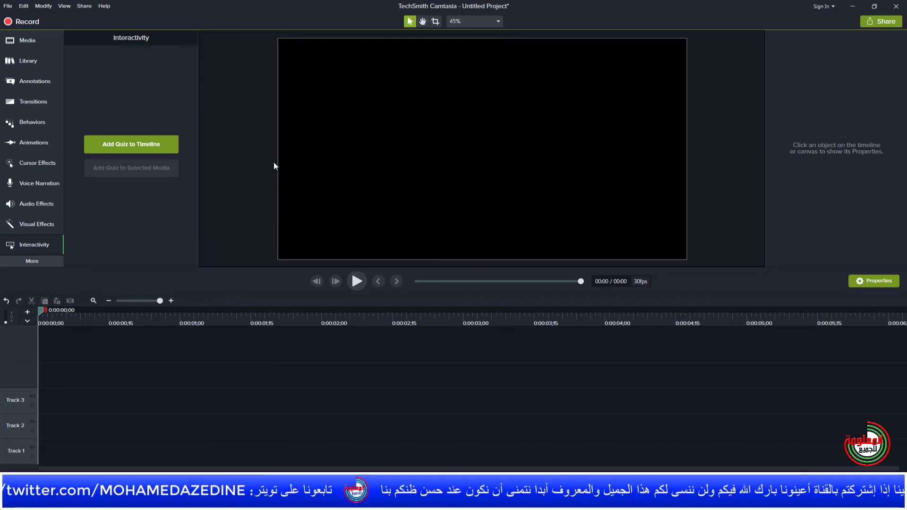